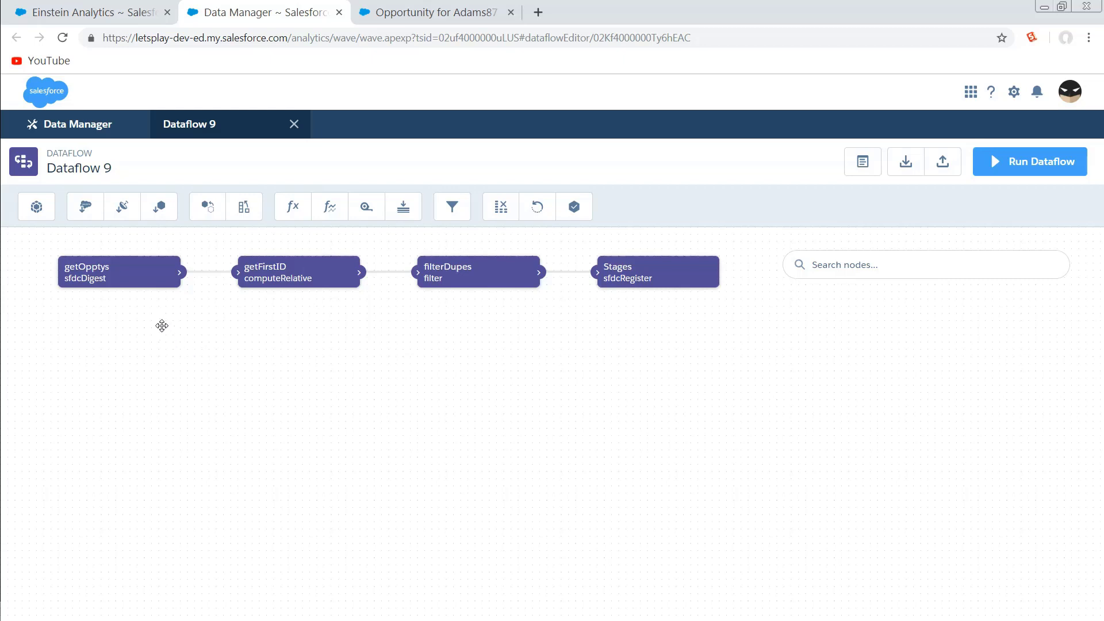
# Open the getOpptys sfdcDigest node to see its Opportunity source with the Id and StageName fields.
pyautogui.click(125, 286)
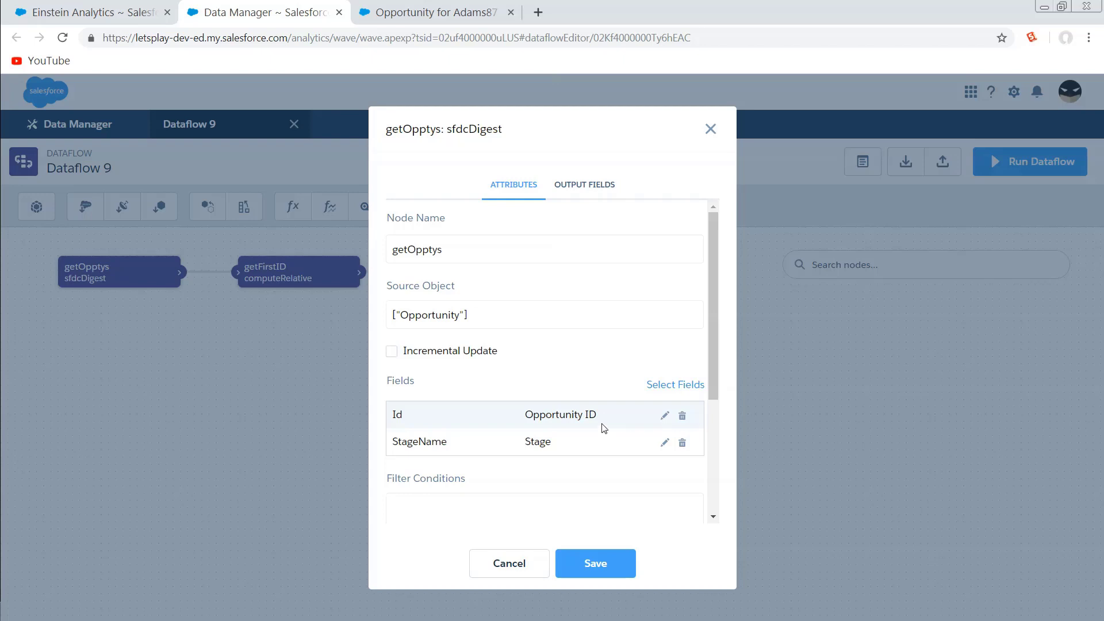
# Close getOpptys and inspect the getFirstID flag field's keep/drop SAQL expression.
pyautogui.click(595, 562)
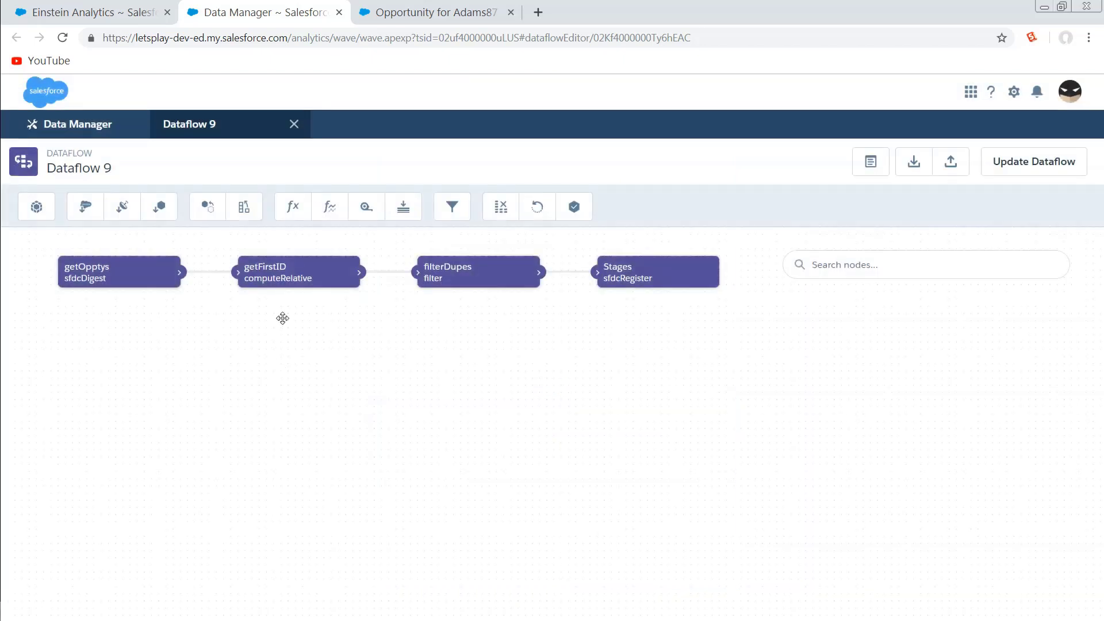
pyautogui.click(278, 276)
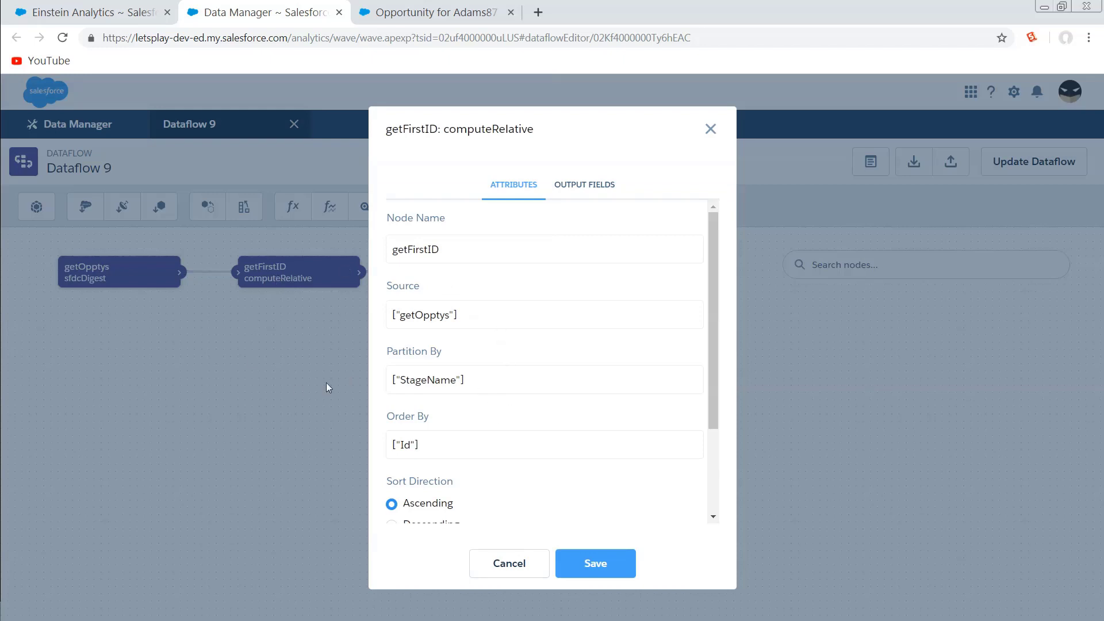
pyautogui.scroll(-2, 408, 382)
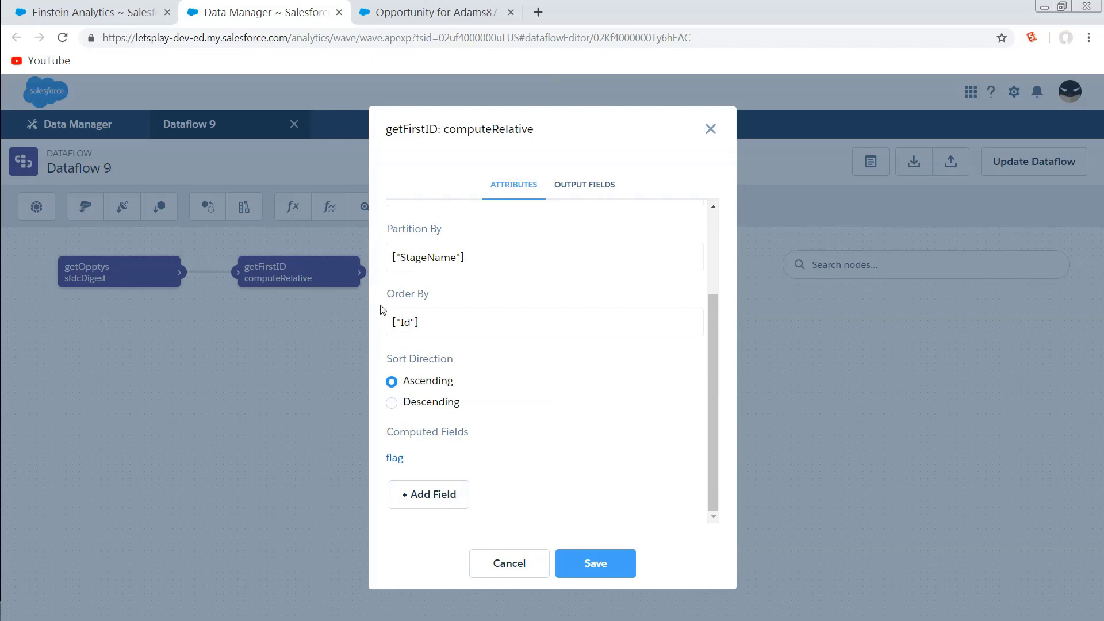
pyautogui.click(395, 460)
pyautogui.scroll(-2, 435, 387)
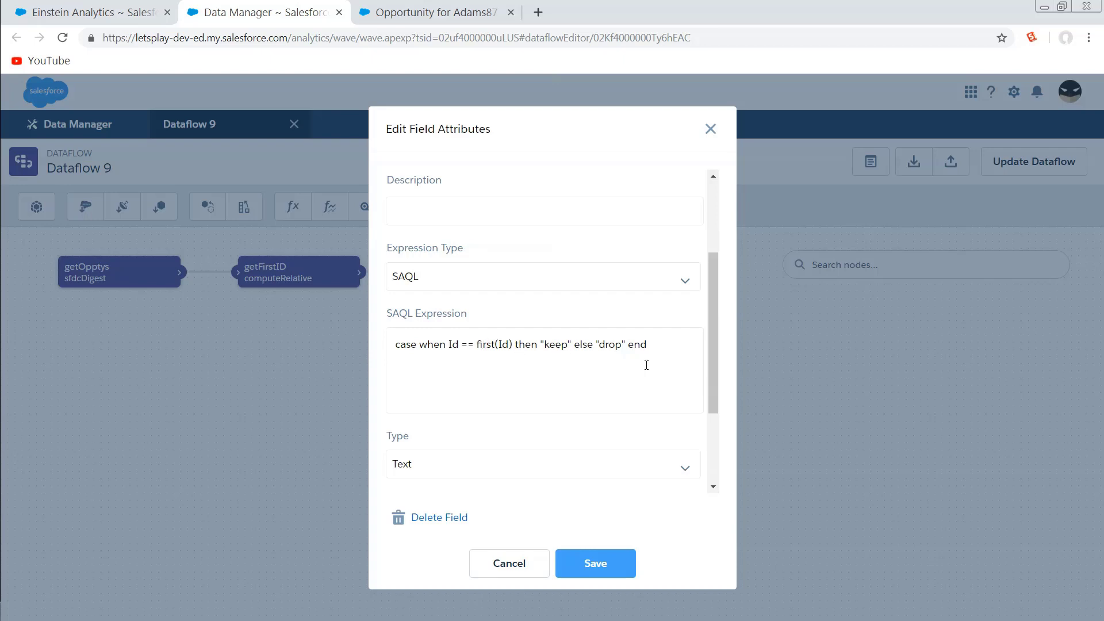
# Close getFirstID, then check filterDupes' flag:EQ:keep filter and close it.
pyautogui.click(599, 557)
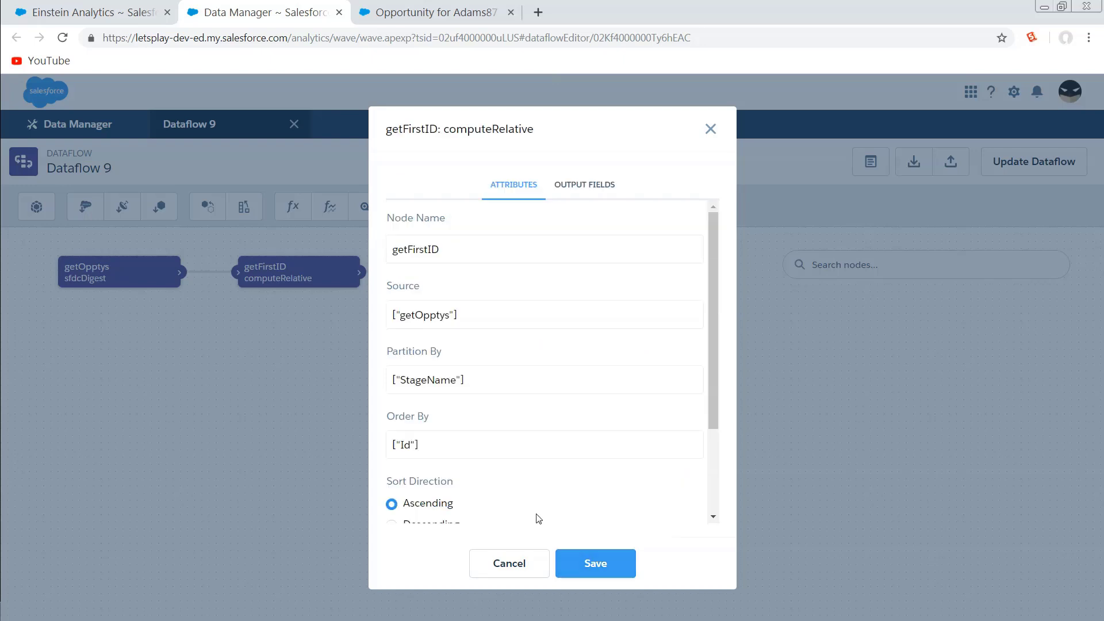
pyautogui.click(610, 569)
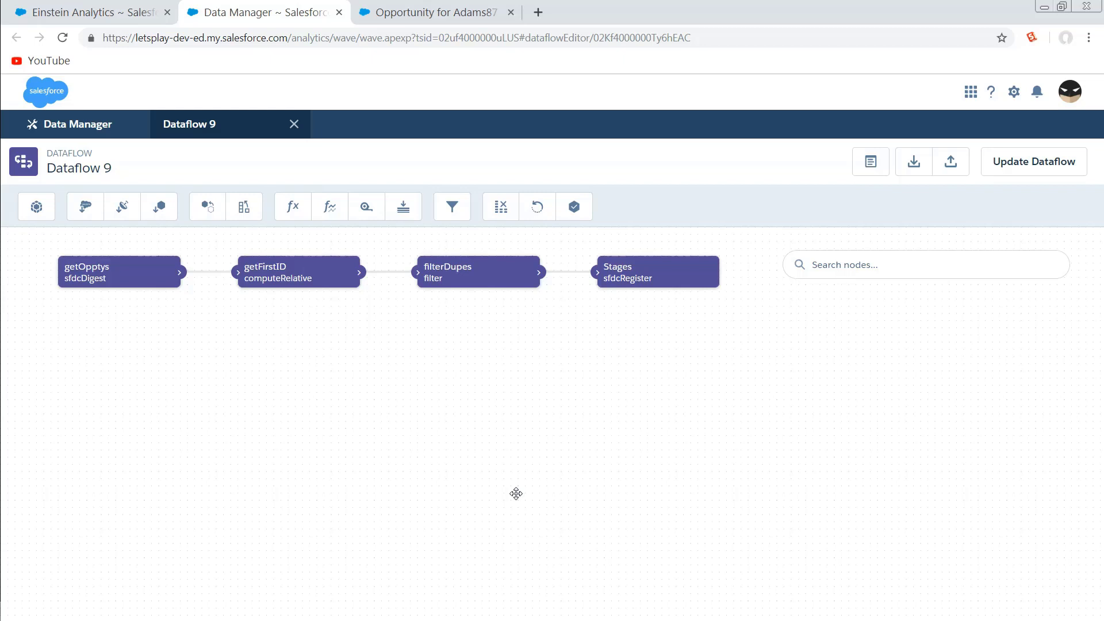
pyautogui.click(486, 281)
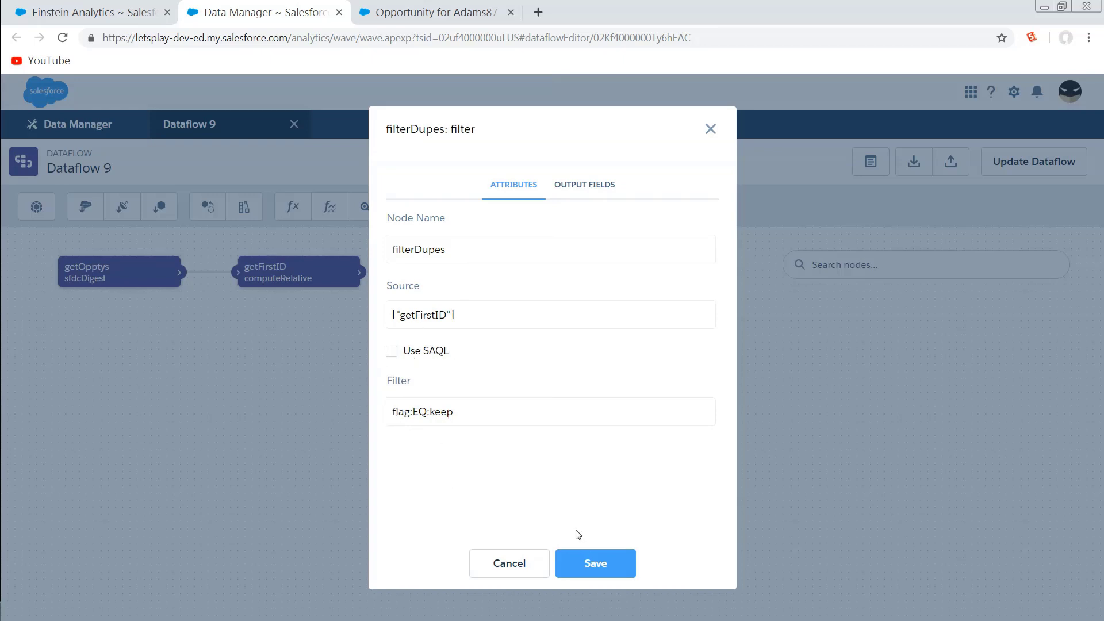
pyautogui.click(604, 561)
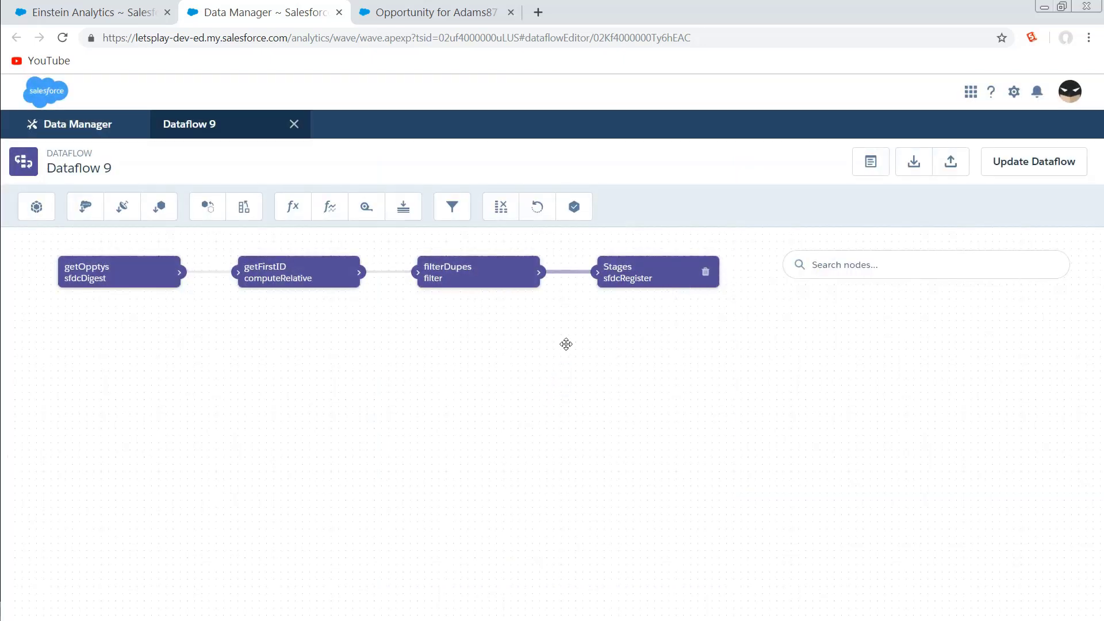
# On the new dashboard, create a step on the Opportunities dataset with bars grouped by Stage.
pyautogui.click(115, 20)
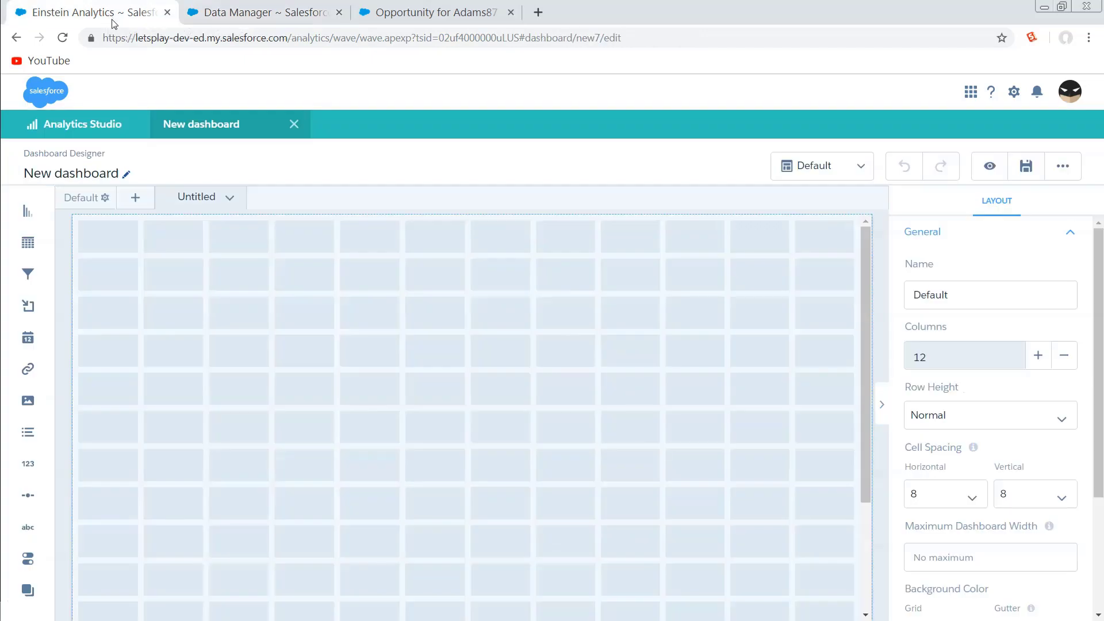
pyautogui.click(306, 376)
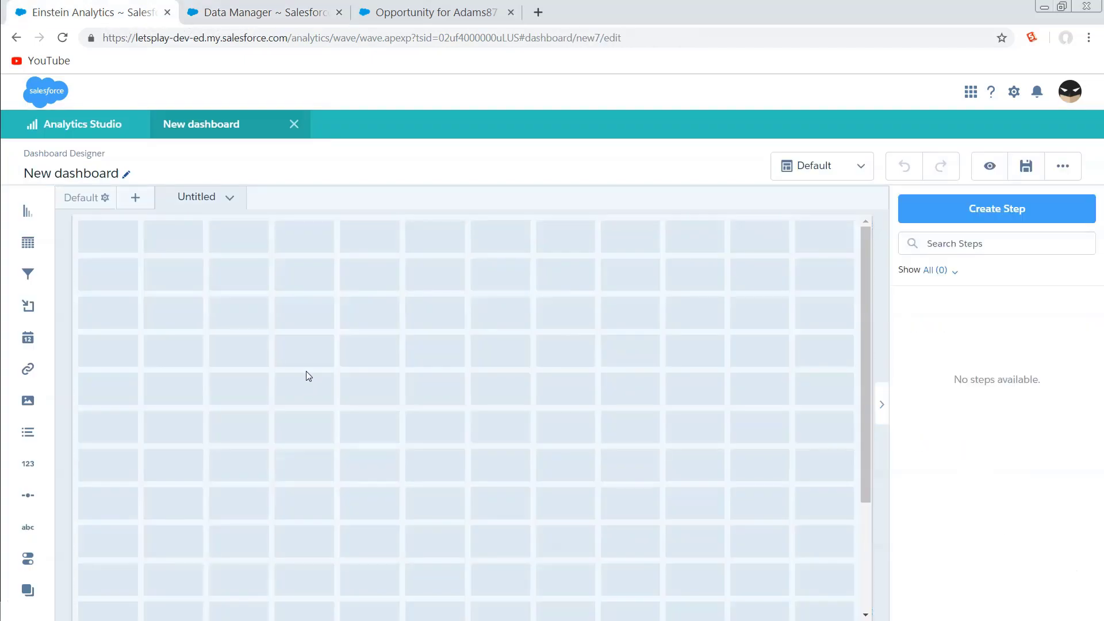
pyautogui.click(988, 212)
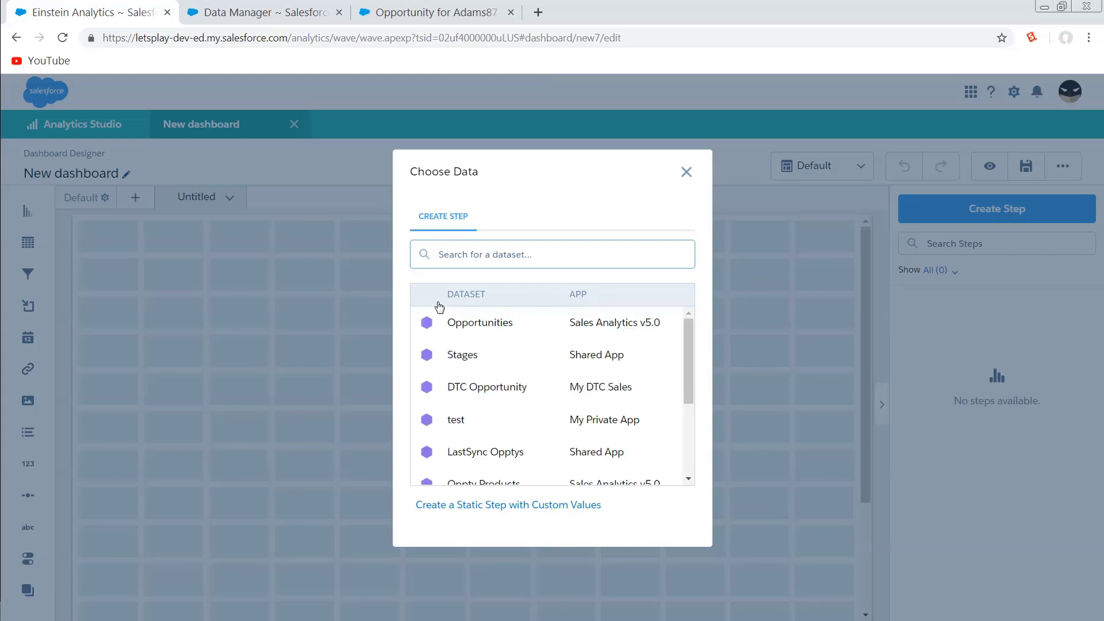
pyautogui.click(482, 324)
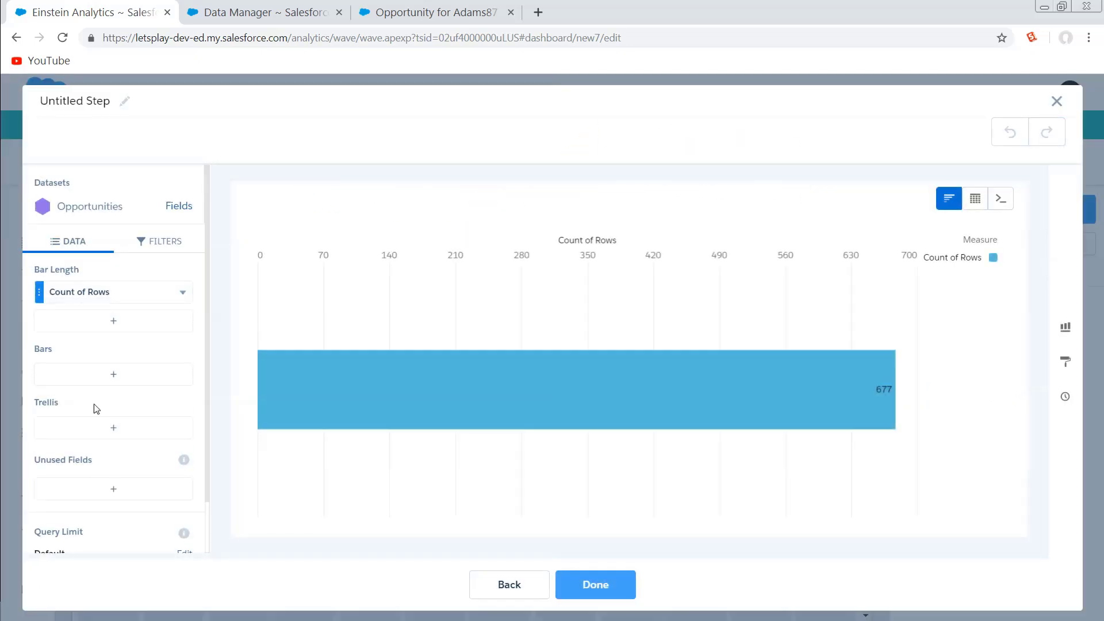
pyautogui.click(71, 381)
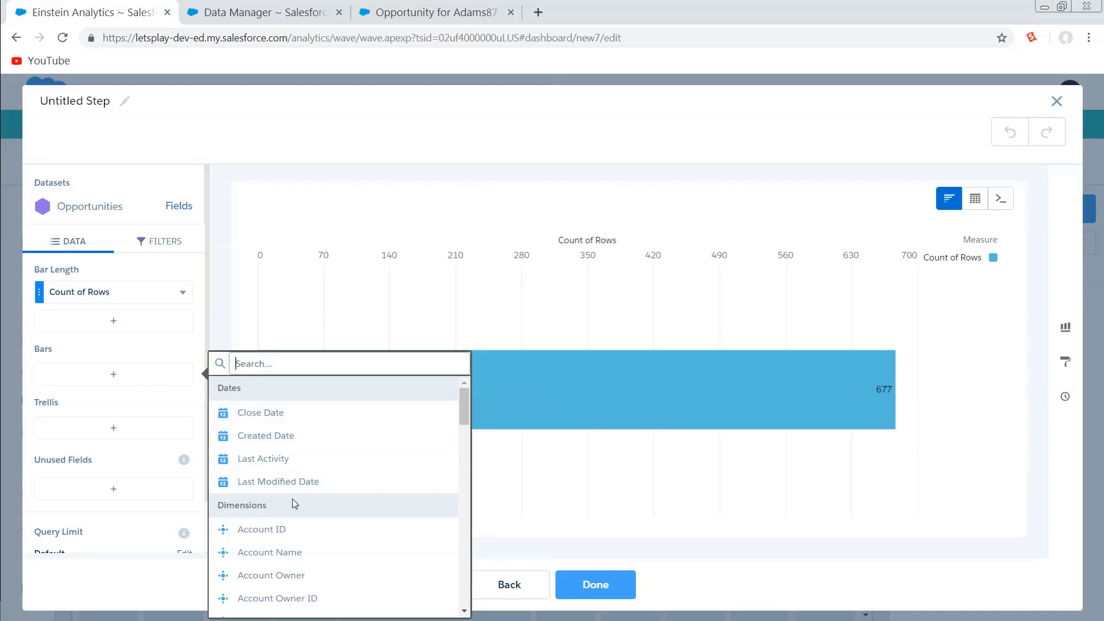
pyautogui.write('sta')
pyautogui.click(278, 435)
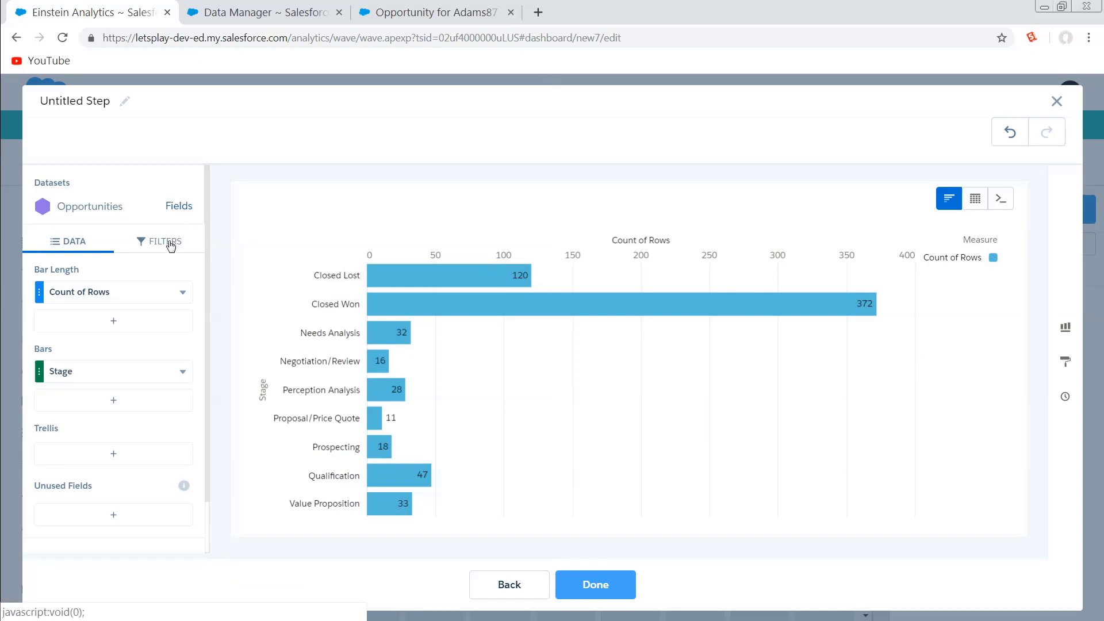
# Filter the step to Stage Does Not Equal Closed Lost and finish it as StageName_1.
pyautogui.click(171, 245)
pyautogui.click(100, 290)
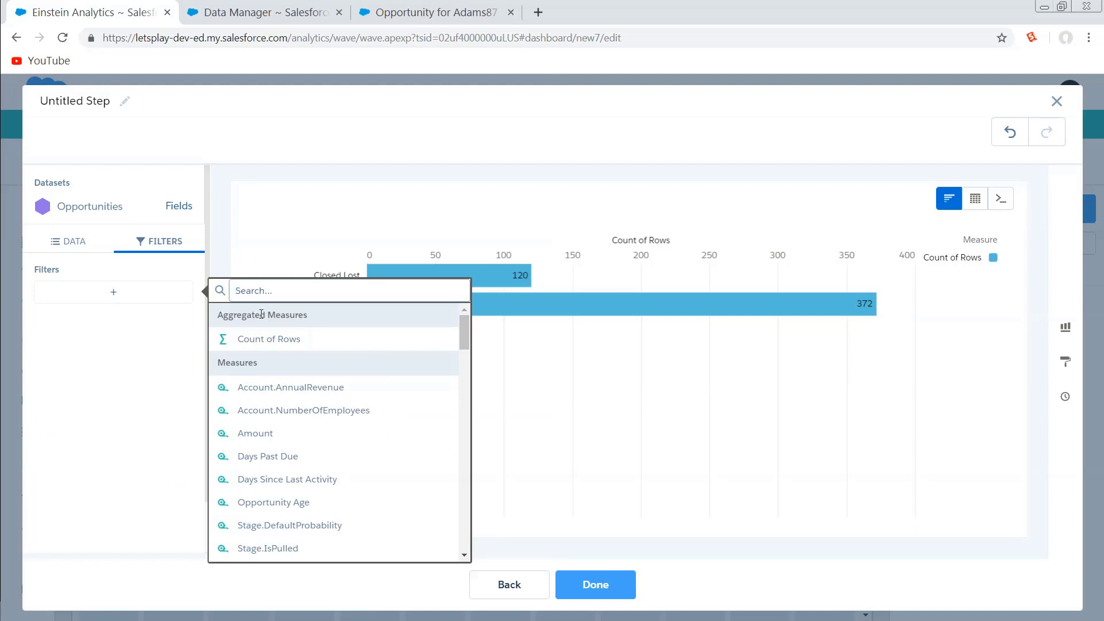
pyautogui.write('sta')
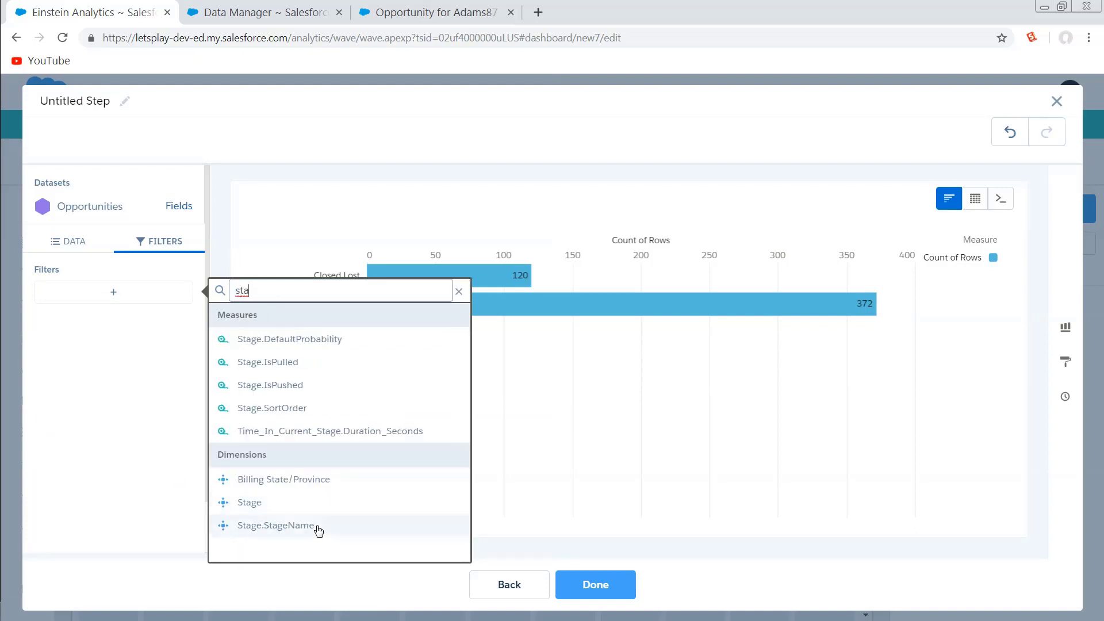
pyautogui.click(253, 503)
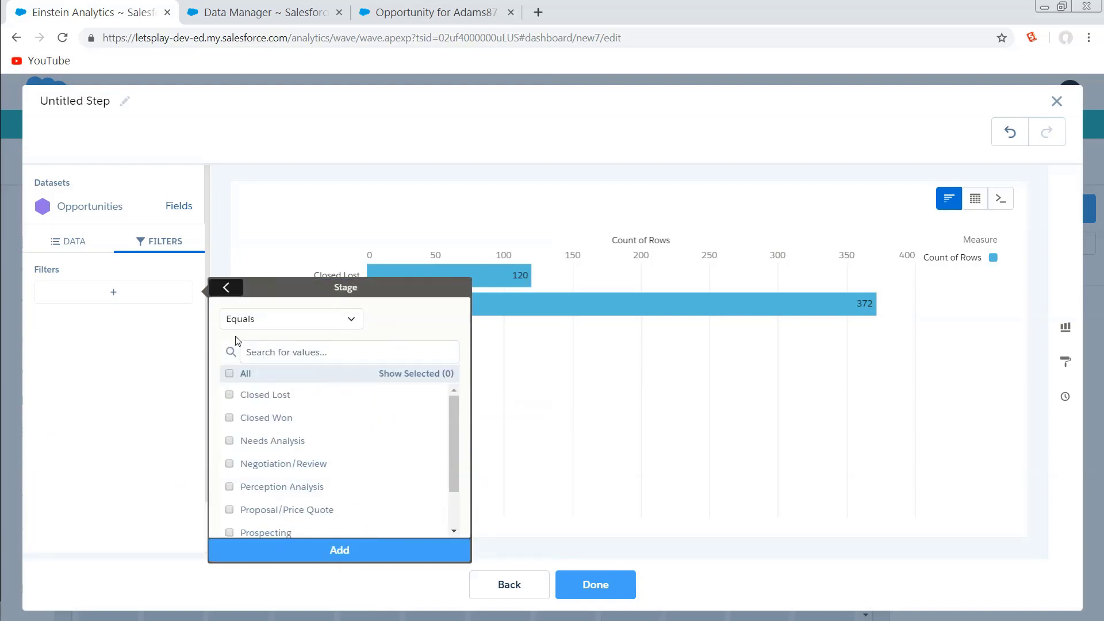
pyautogui.click(305, 317)
pyautogui.click(298, 367)
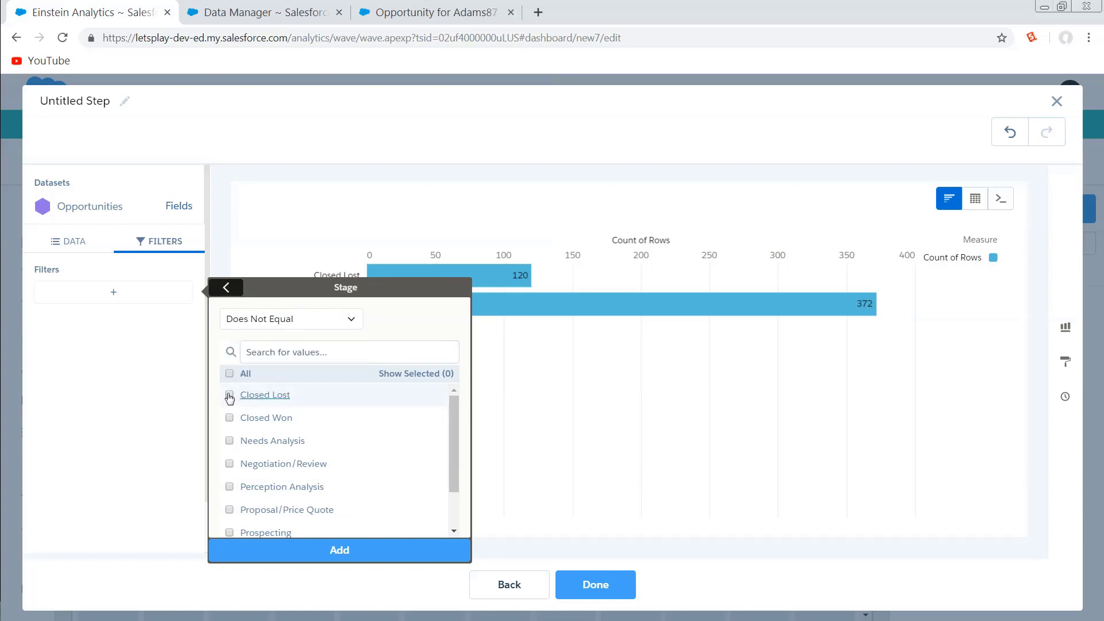
pyautogui.click(230, 396)
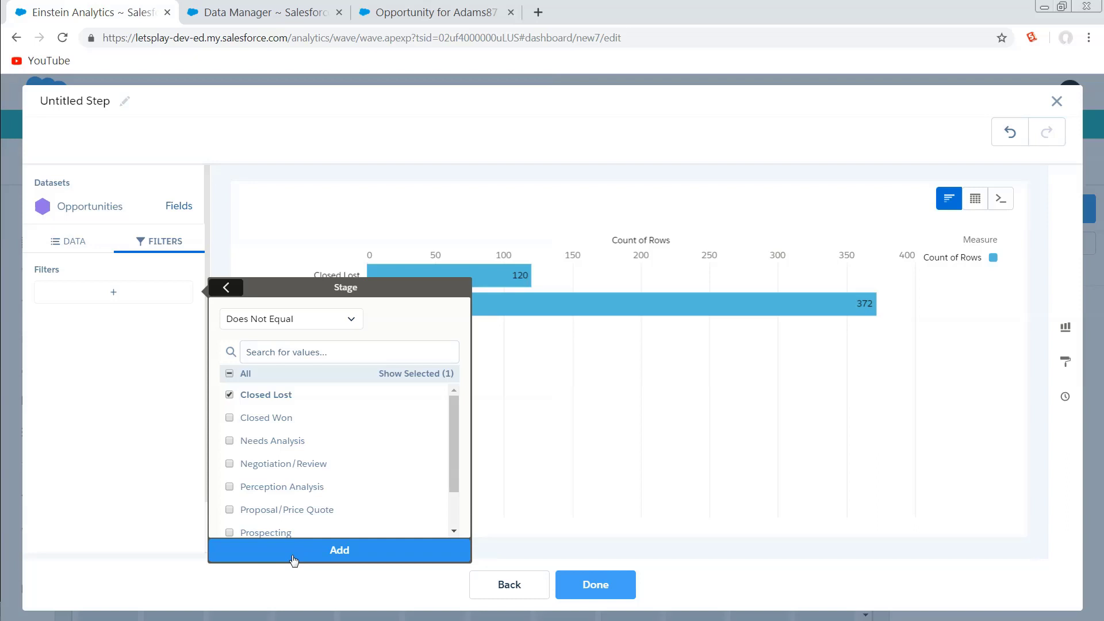
pyautogui.click(314, 551)
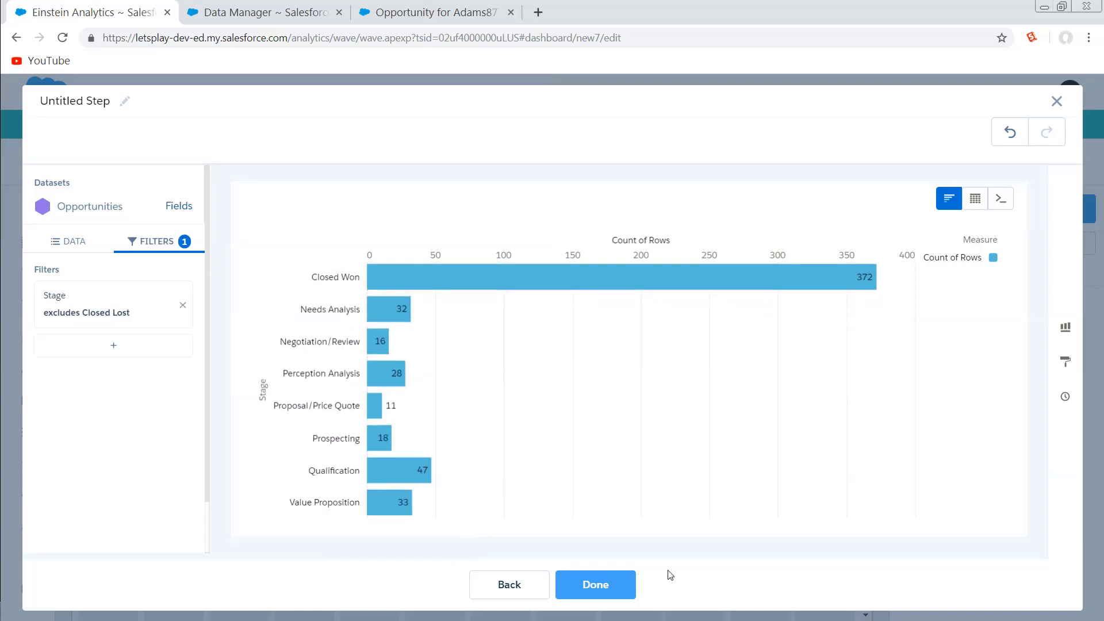
pyautogui.click(584, 588)
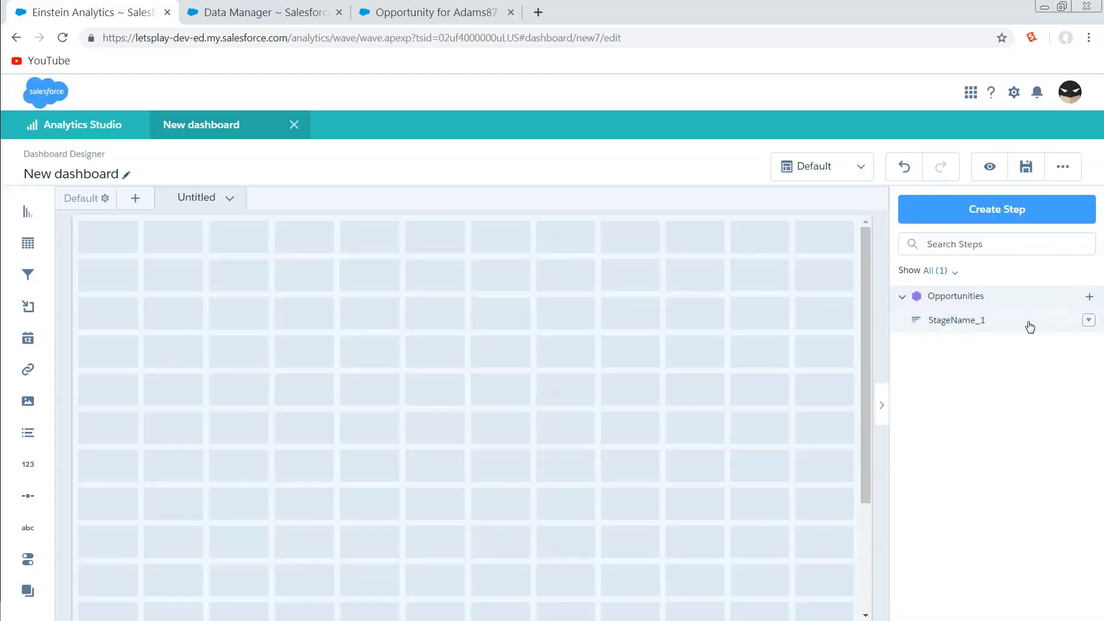
# Place the StageName_1 chart, then add a Stages-dataset step grouped by Stage as StageName_2 beside it.
pyautogui.moveTo(1030, 326); pyautogui.dragTo(488, 587)
pyautogui.click(706, 471)
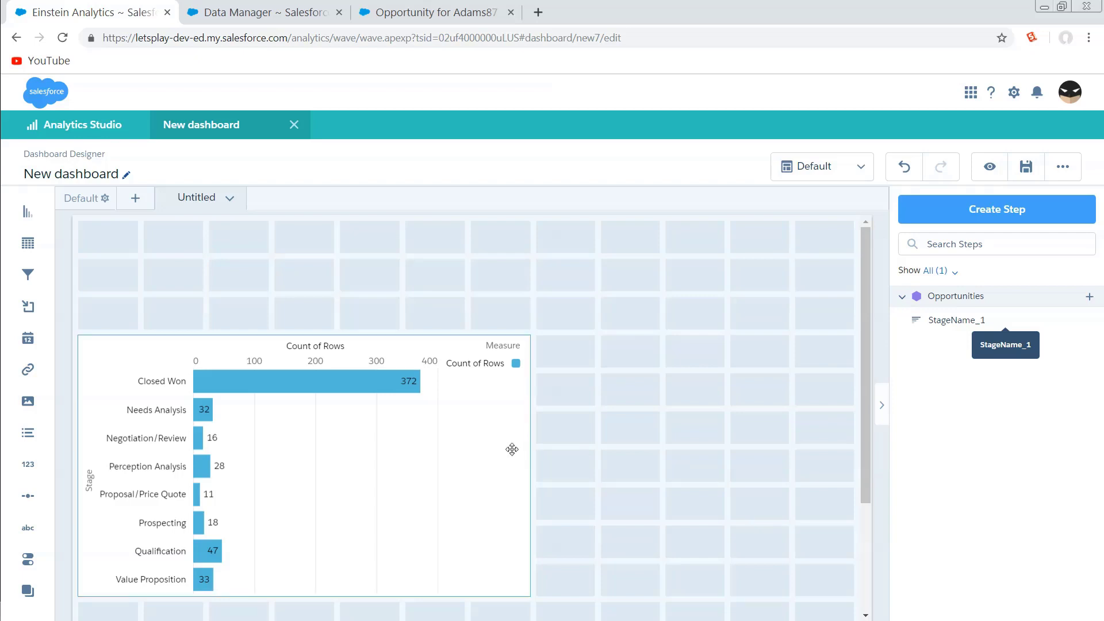
pyautogui.click(1045, 210)
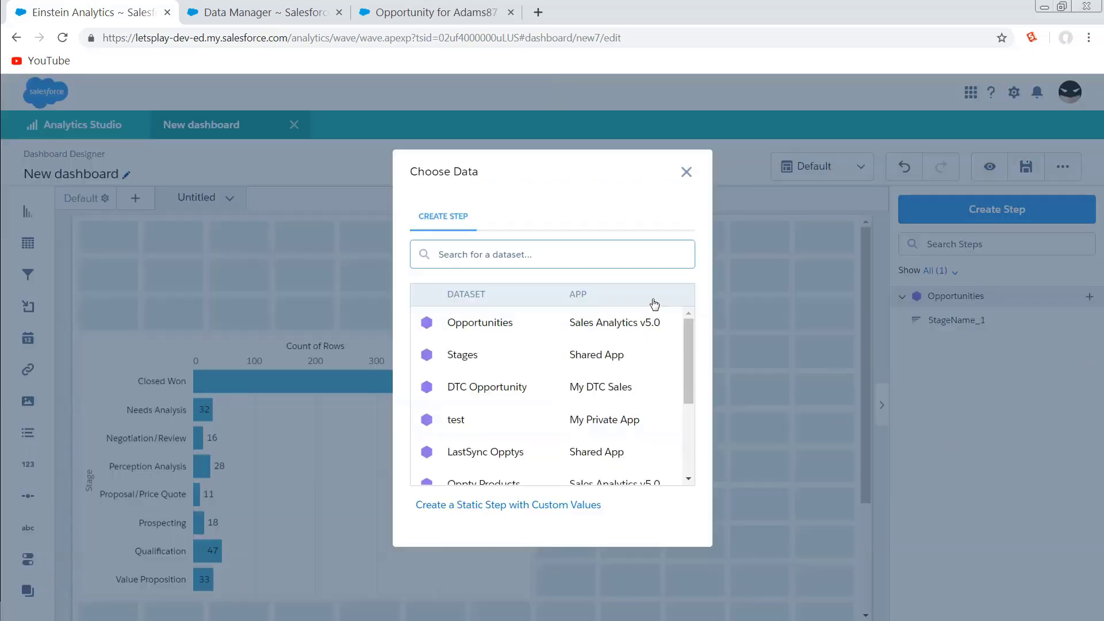
pyautogui.click(462, 356)
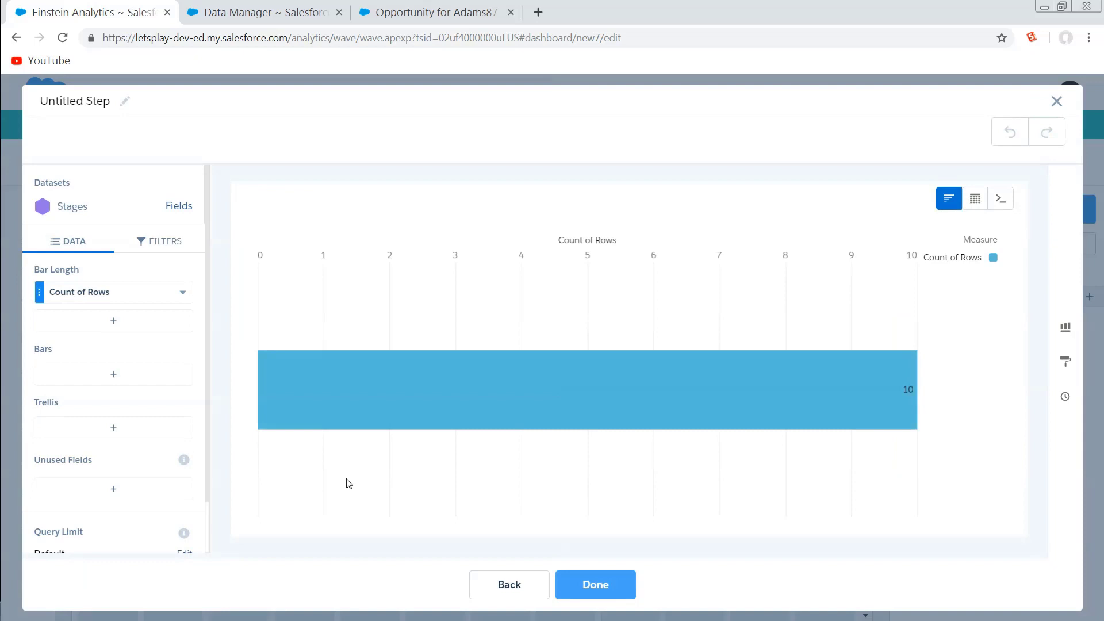
pyautogui.click(145, 381)
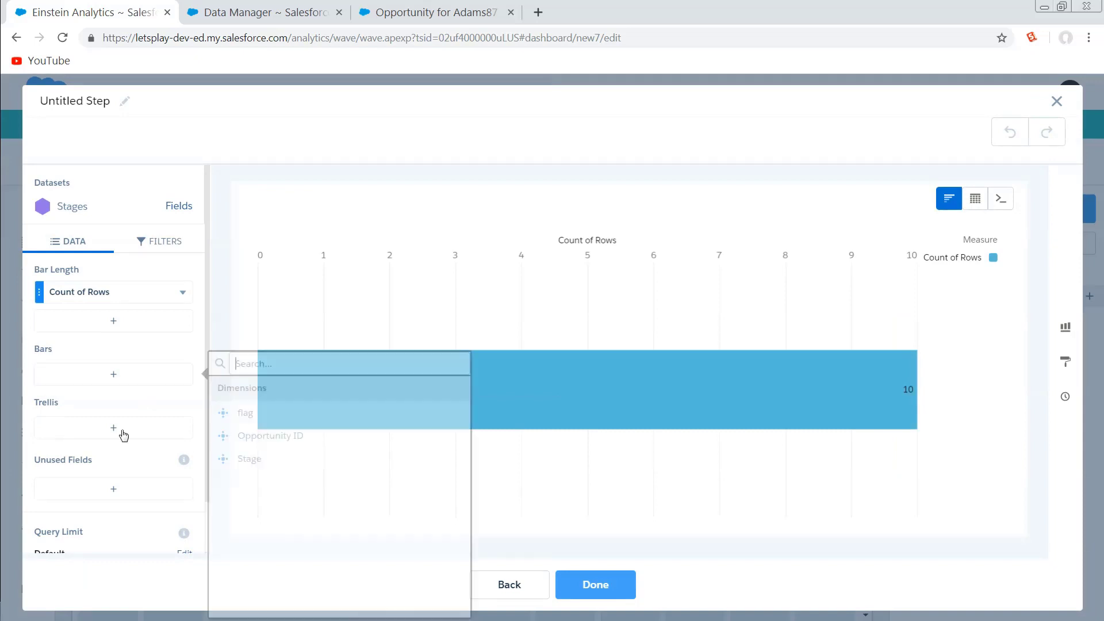
pyautogui.click(250, 459)
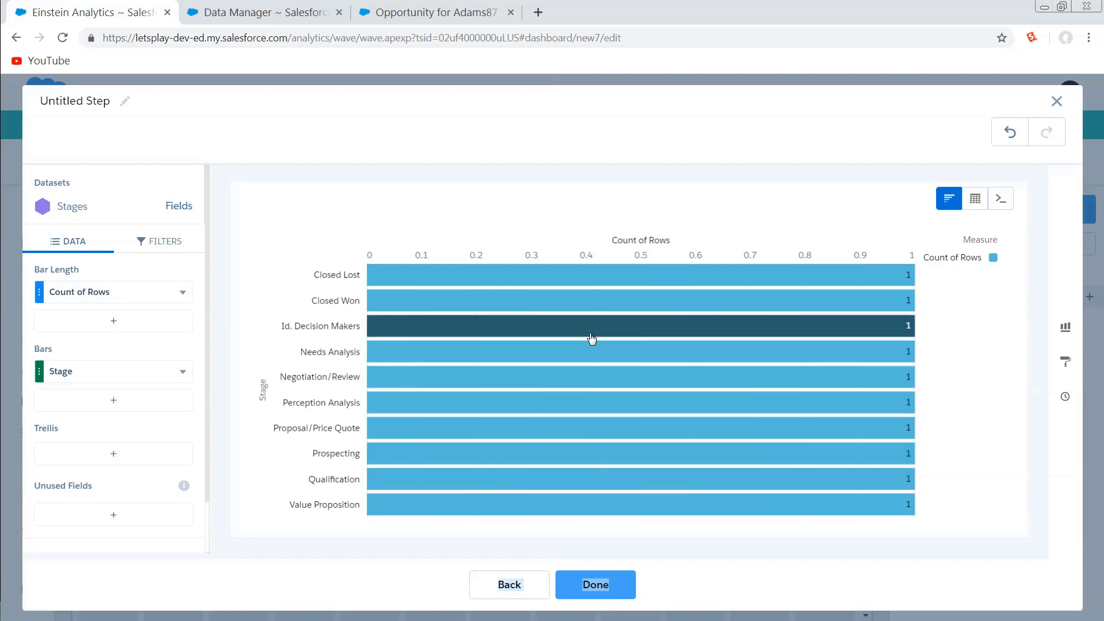
pyautogui.click(632, 584)
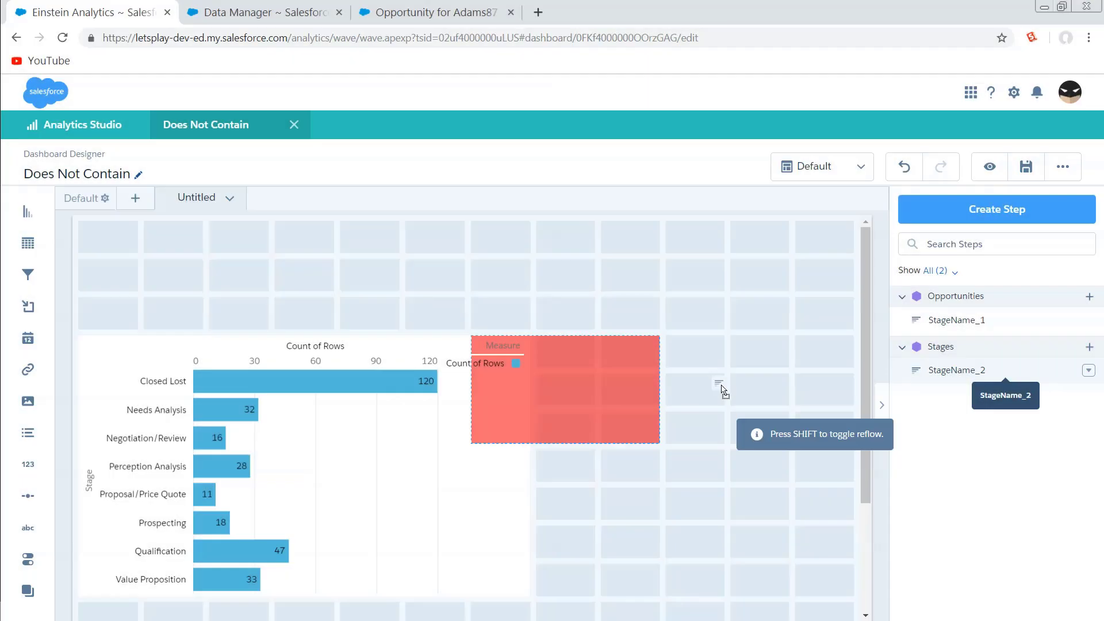
pyautogui.moveTo(723, 387); pyautogui.dragTo(732, 446)
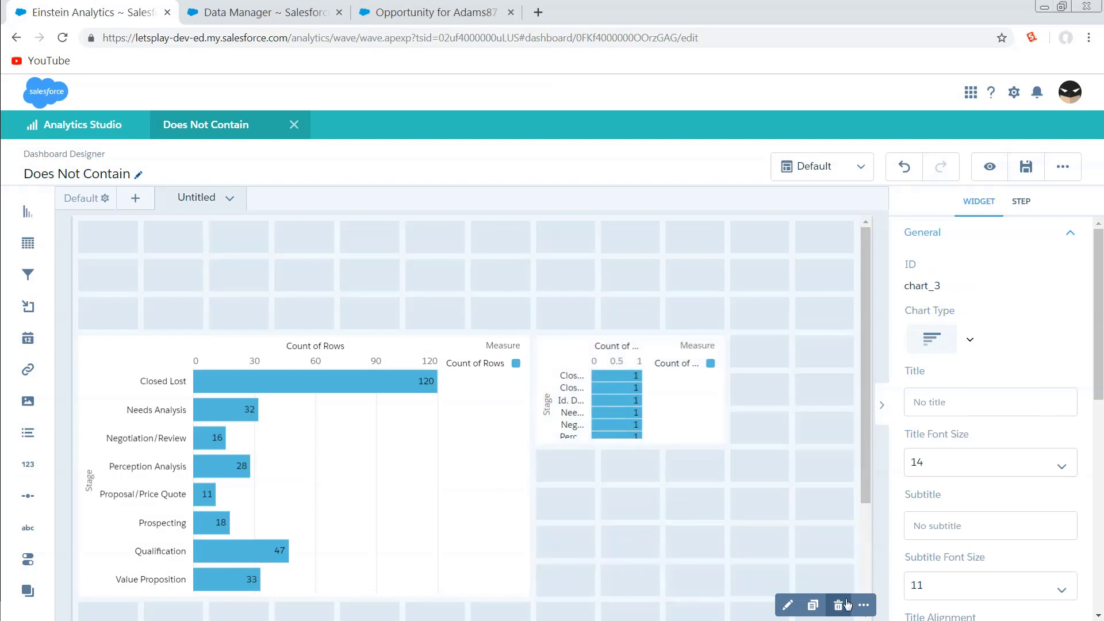
# Verify the left chart uses StageName_1 and the right uses StageName_2, then go to the Opportunity record.
pyautogui.click(406, 454)
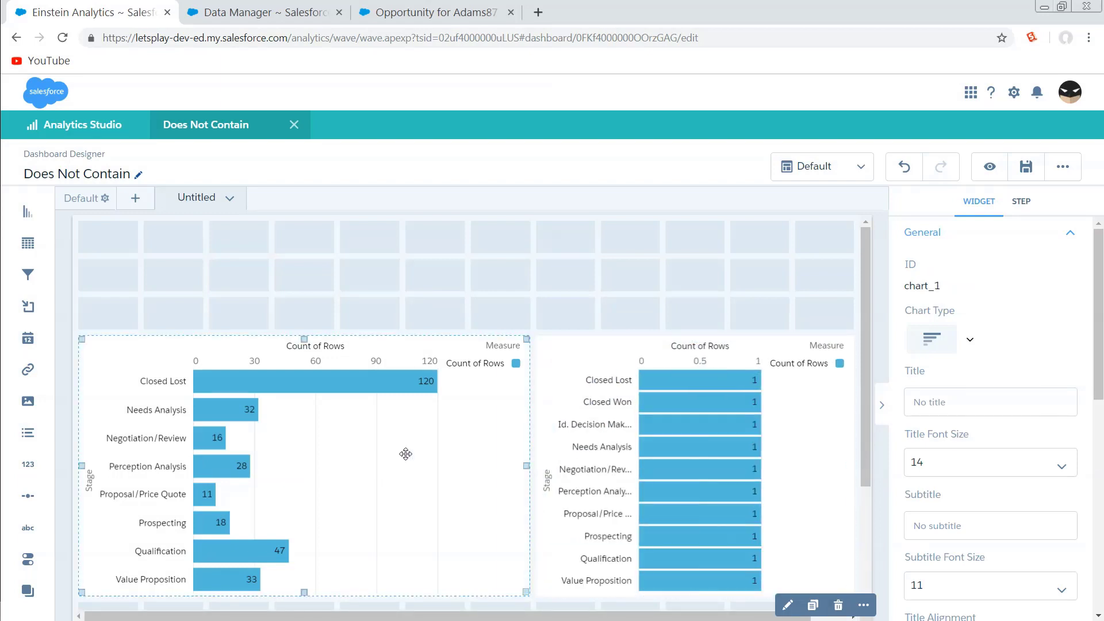
pyautogui.click(1030, 202)
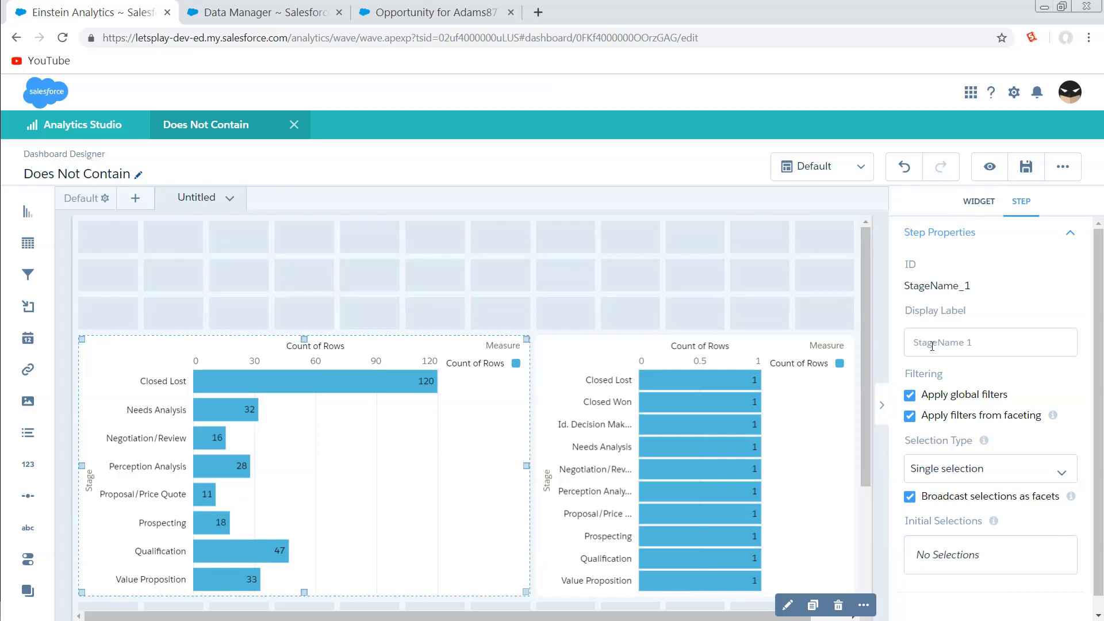
pyautogui.click(799, 415)
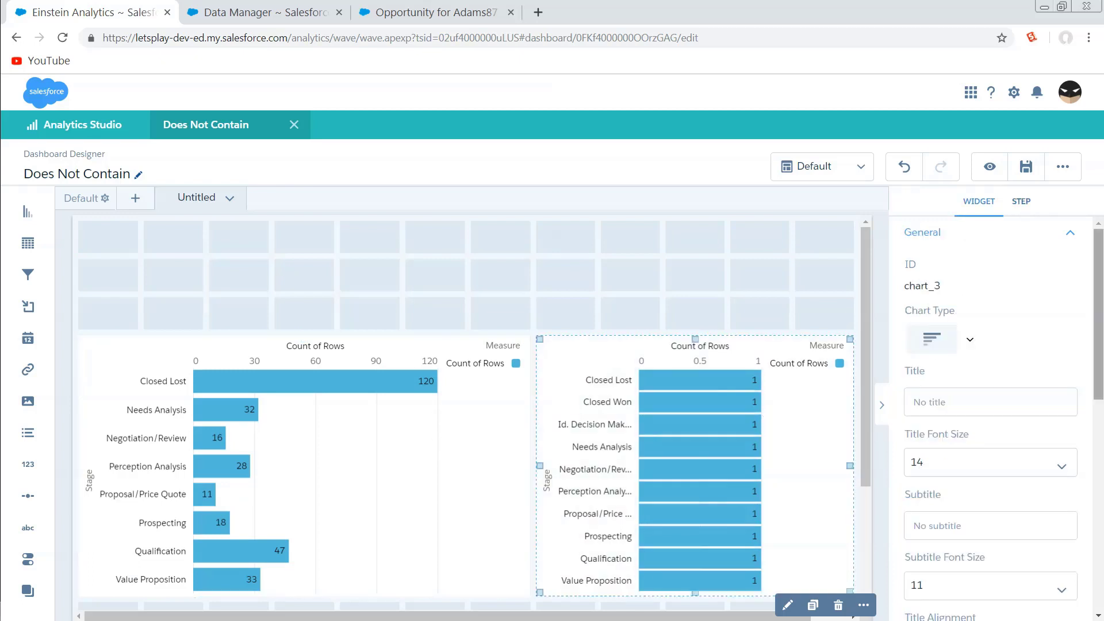
pyautogui.click(1022, 201)
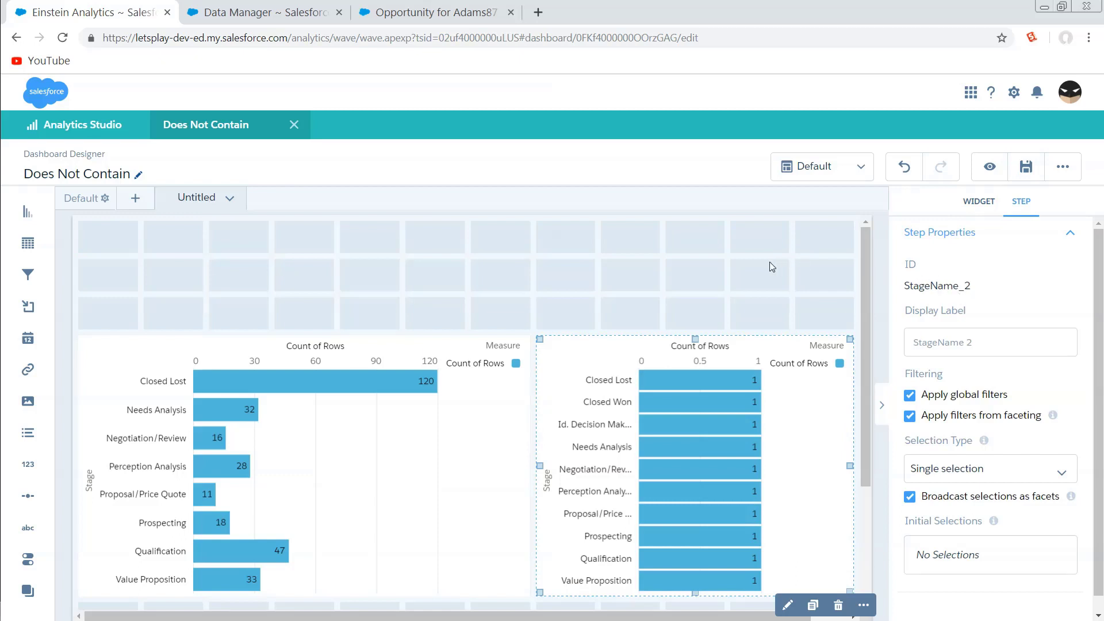
pyautogui.click(760, 295)
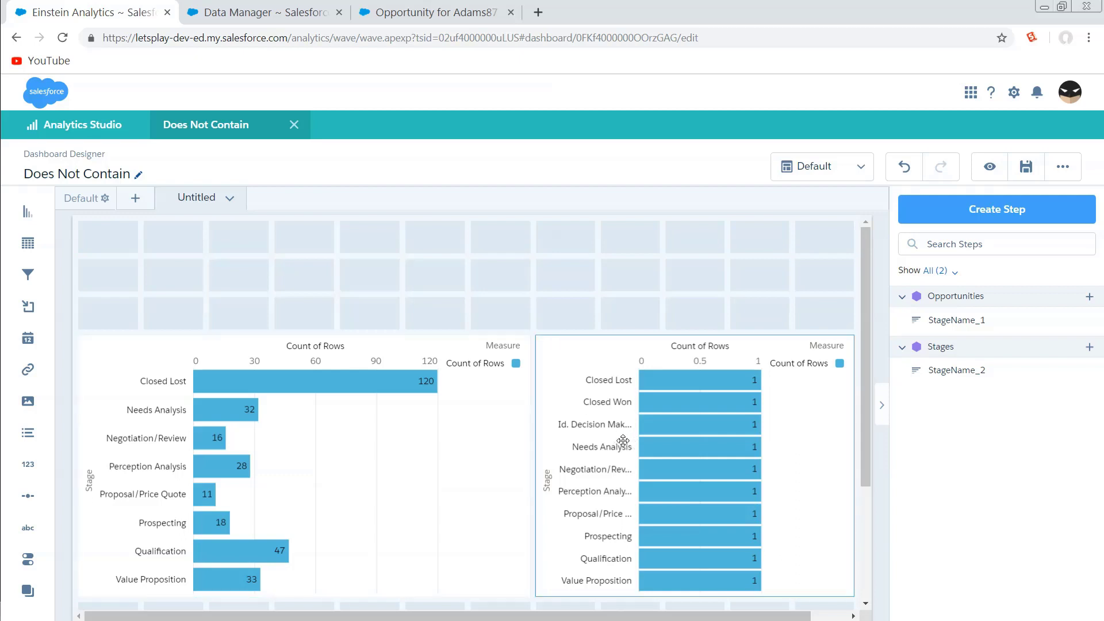
pyautogui.click(442, 13)
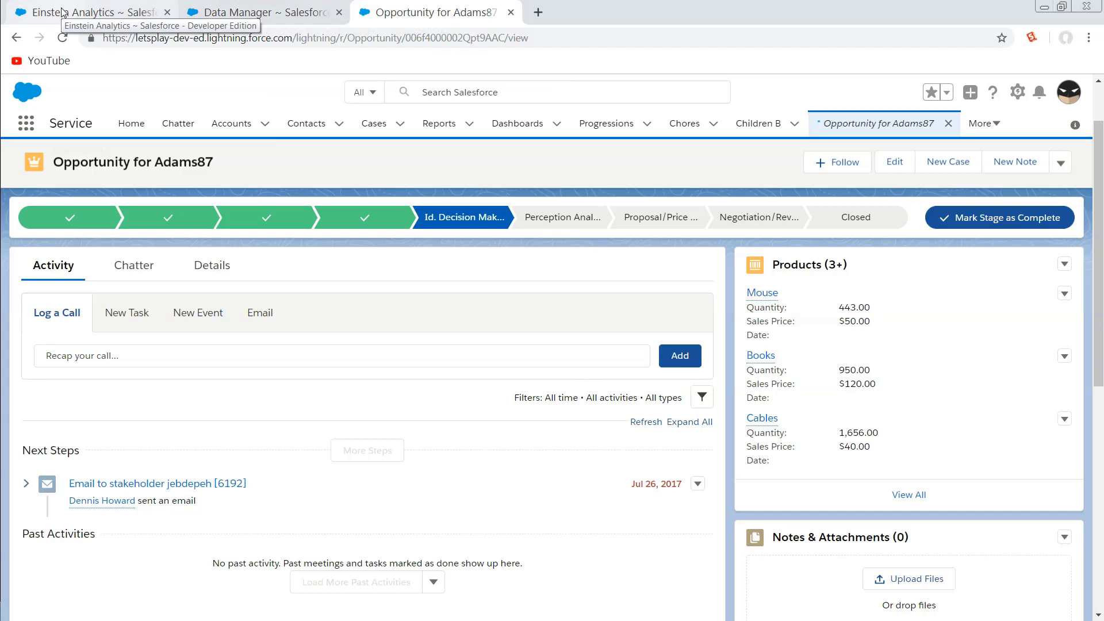
# Go back to the Einstein Analytics tab with the Does Not Contain dashboard designer.
pyautogui.click(98, 13)
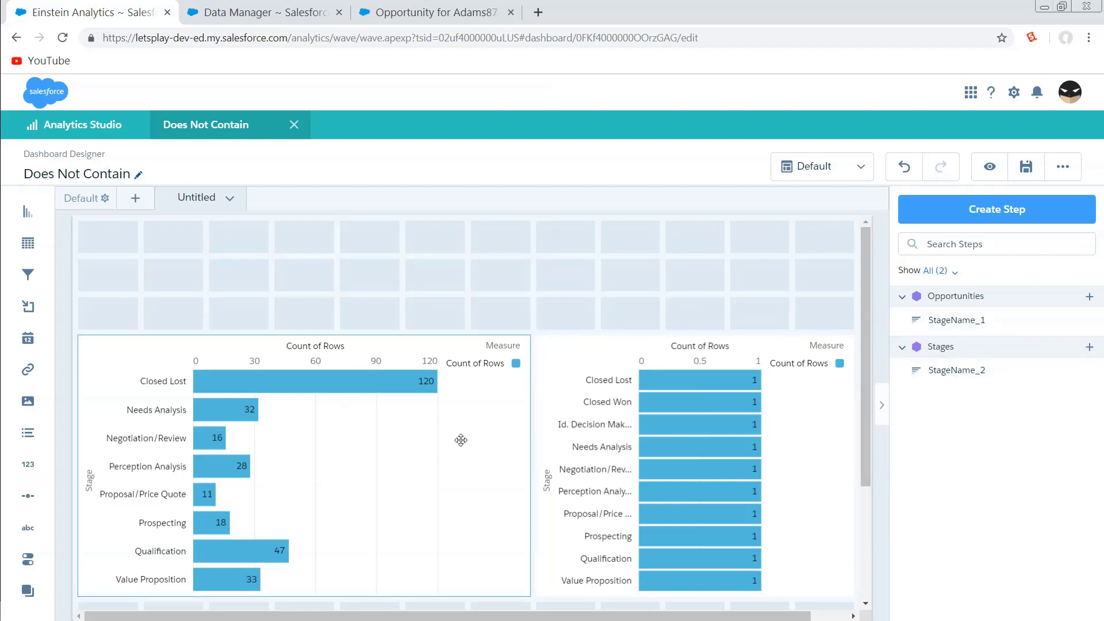
# In the dashboard JSON (Ctrl+E), replace the Closed Won value with a {{column().asObject()}} binding skeleton.
pyautogui.hotkey('ctrl', 'e')
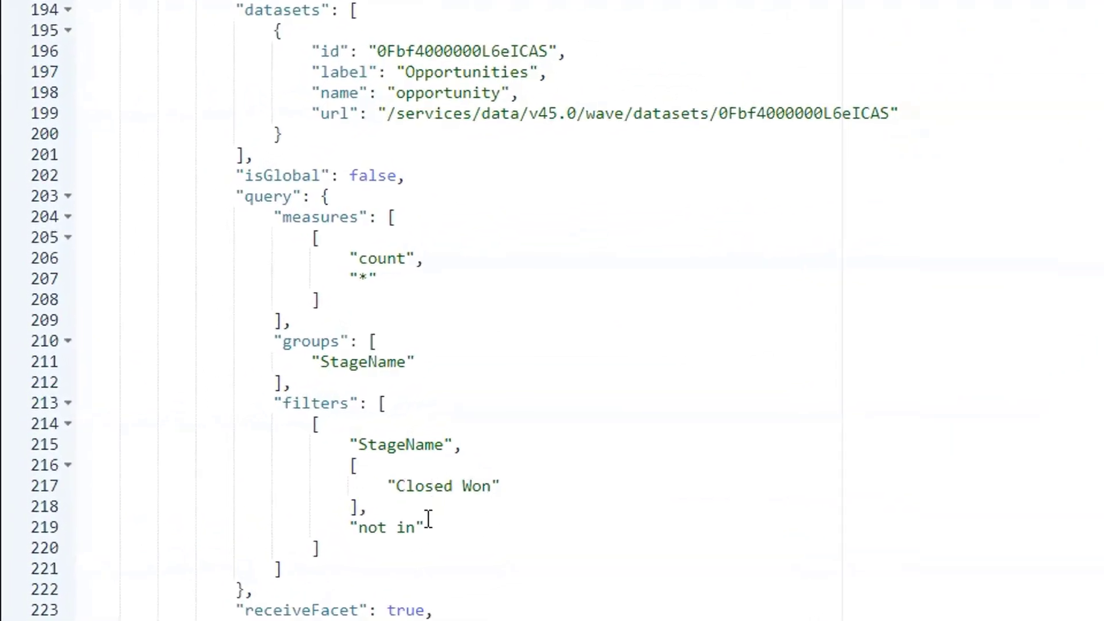
pyautogui.moveTo(389, 487); pyautogui.dragTo(502, 485)
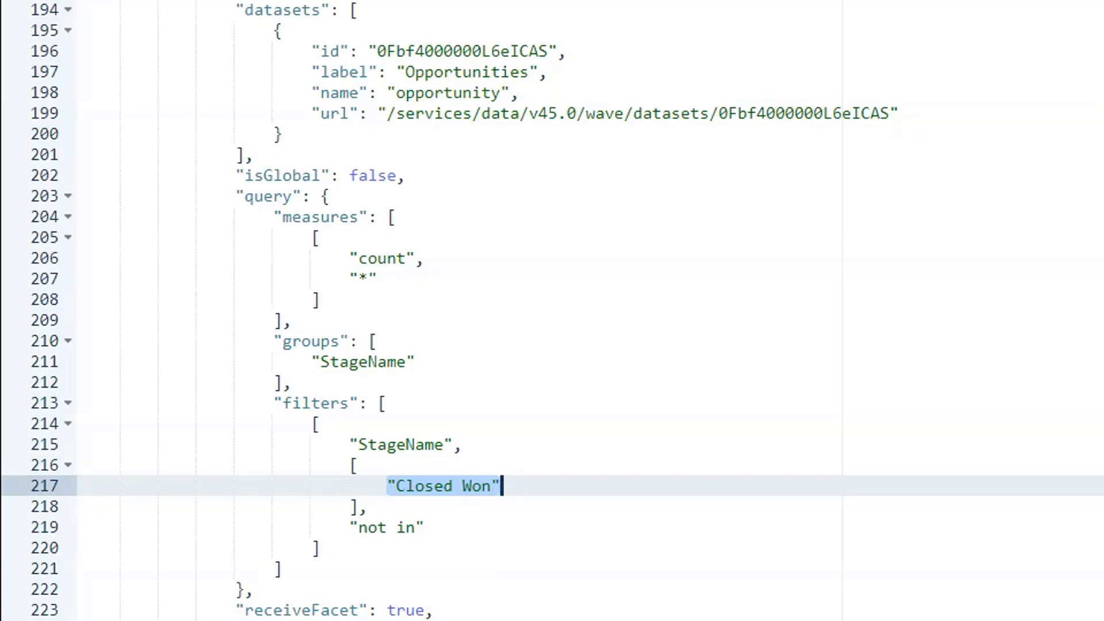
pyautogui.press('BackSpace')
pyautogui.write('"')
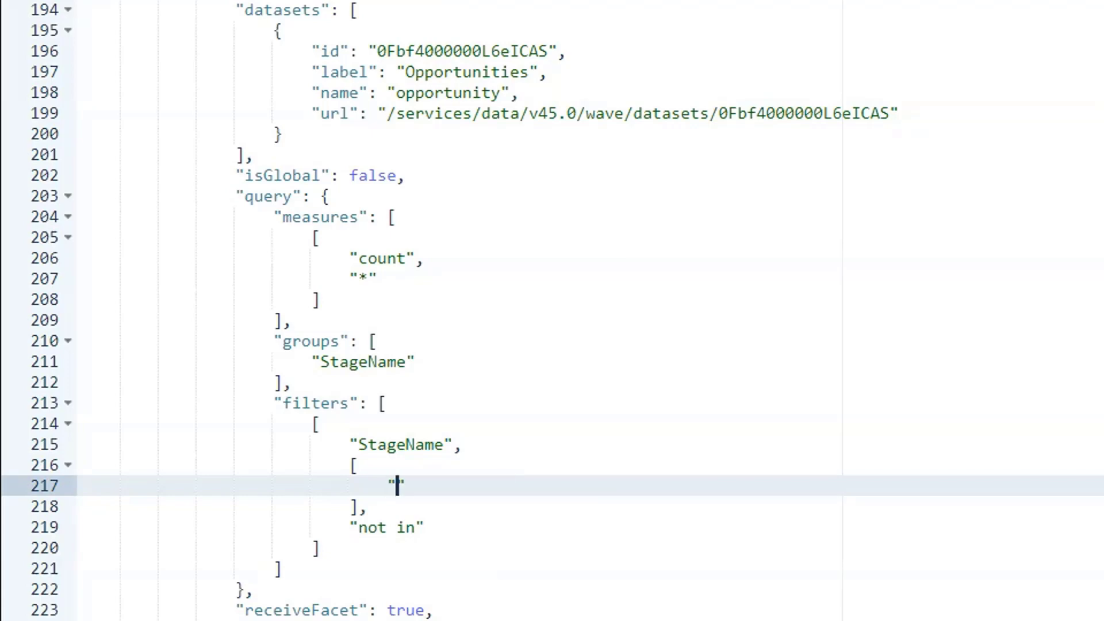
pyautogui.write('{{column')
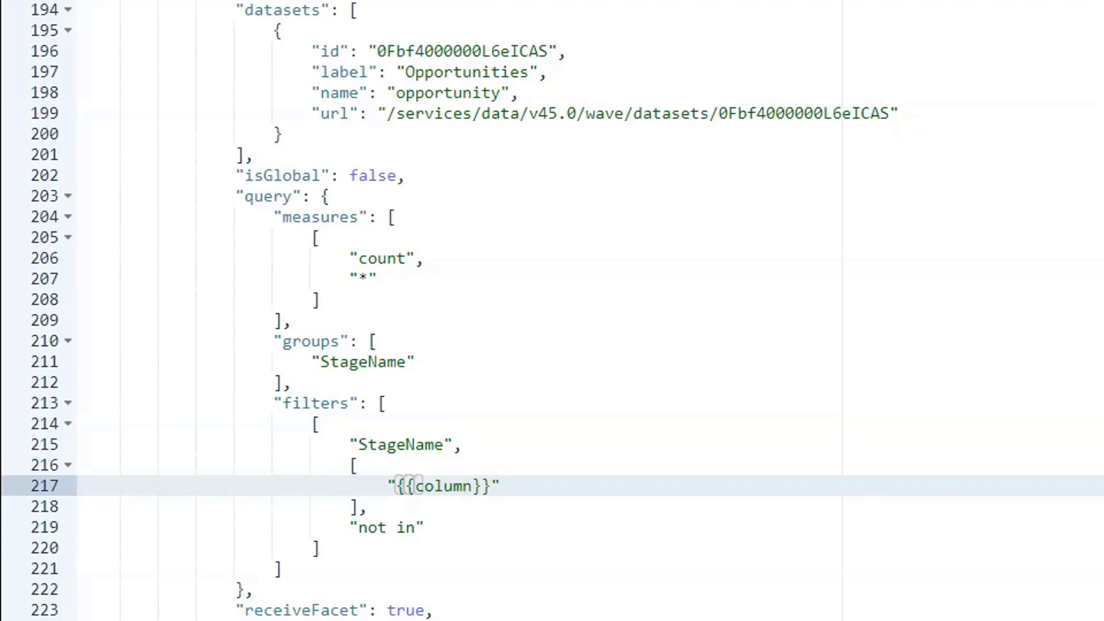
pyautogui.write('().')
pyautogui.write('as')
pyautogui.write('Object()')
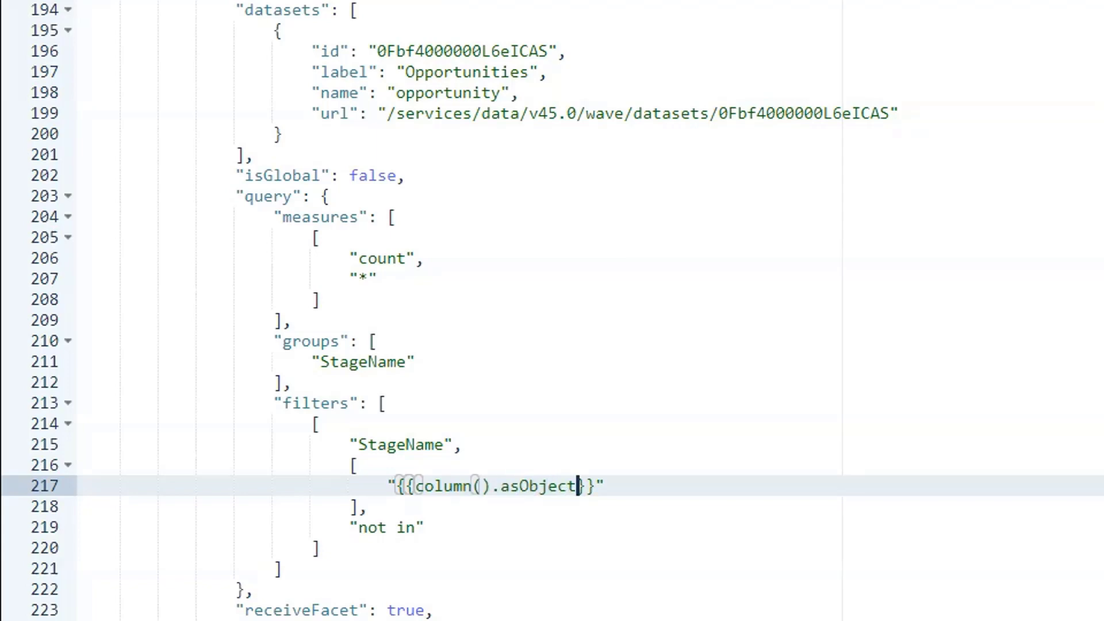
pyautogui.press('Left')
pyautogui.press('Left')
pyautogui.press('Left')
pyautogui.press('Left')
pyautogui.press('Left')
pyautogui.press('Left')
pyautogui.press('Left')
pyautogui.press('Left')
pyautogui.press('Left')
pyautogui.press('Left')
pyautogui.press('Left')
pyautogui.press('Left')
pyautogui.press('Left')
pyautogui.press('Right')
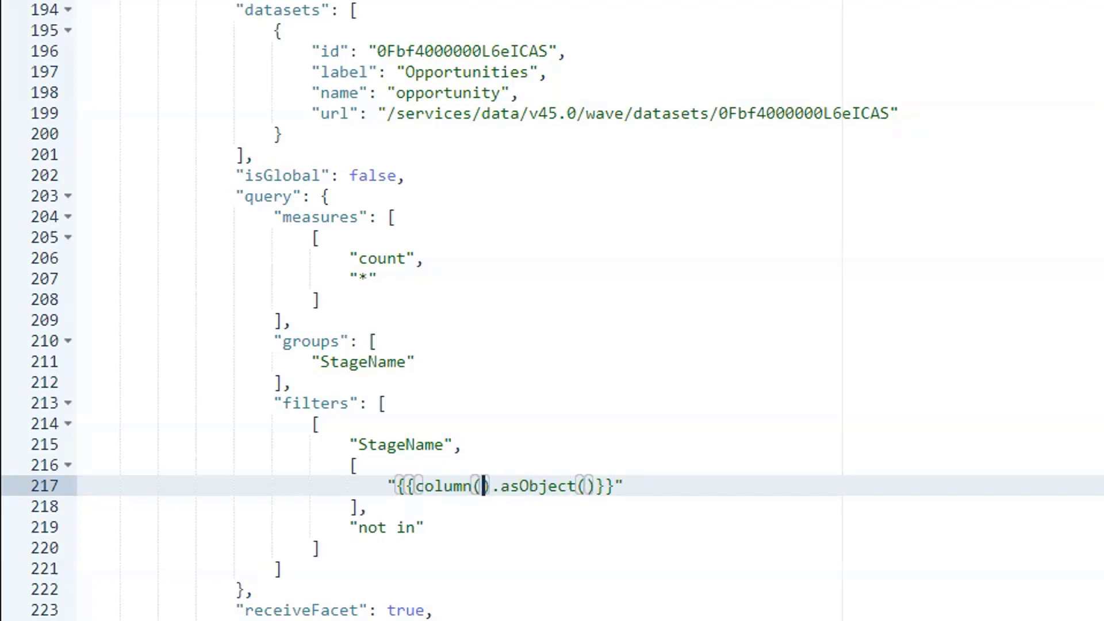
pyautogui.write(',')
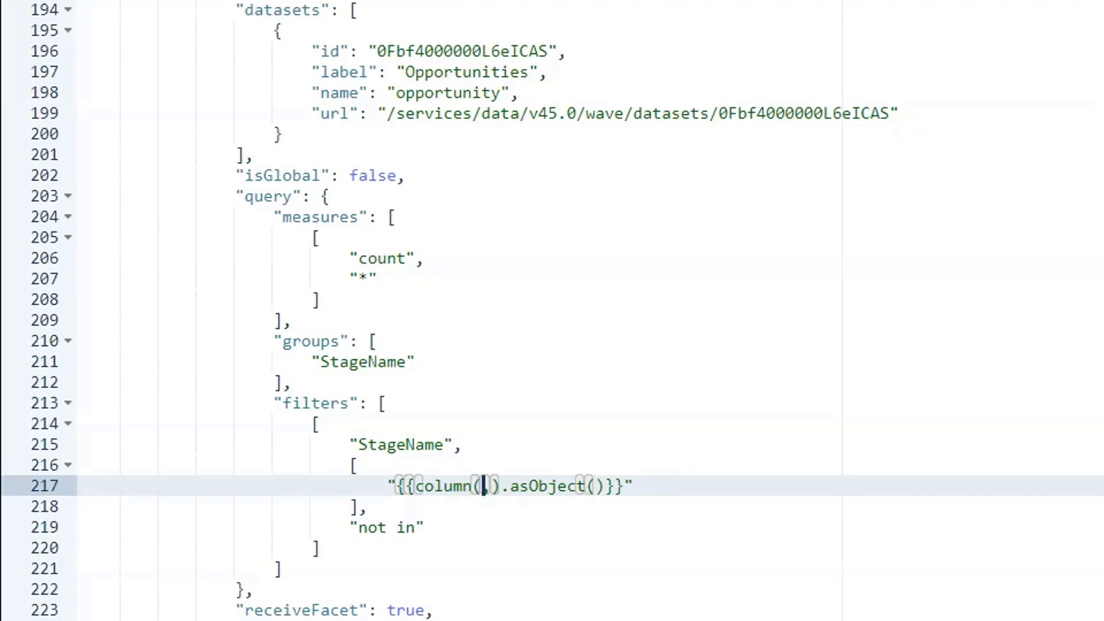
# Fill the column() arguments with StageName_2.result,["StageName"] using the copied step name.
pyautogui.scroll(2, 506, 459)
pyautogui.click(294, 76)
pyautogui.doubleClick(295, 77)
pyautogui.hotkey('ctrl', 'c')
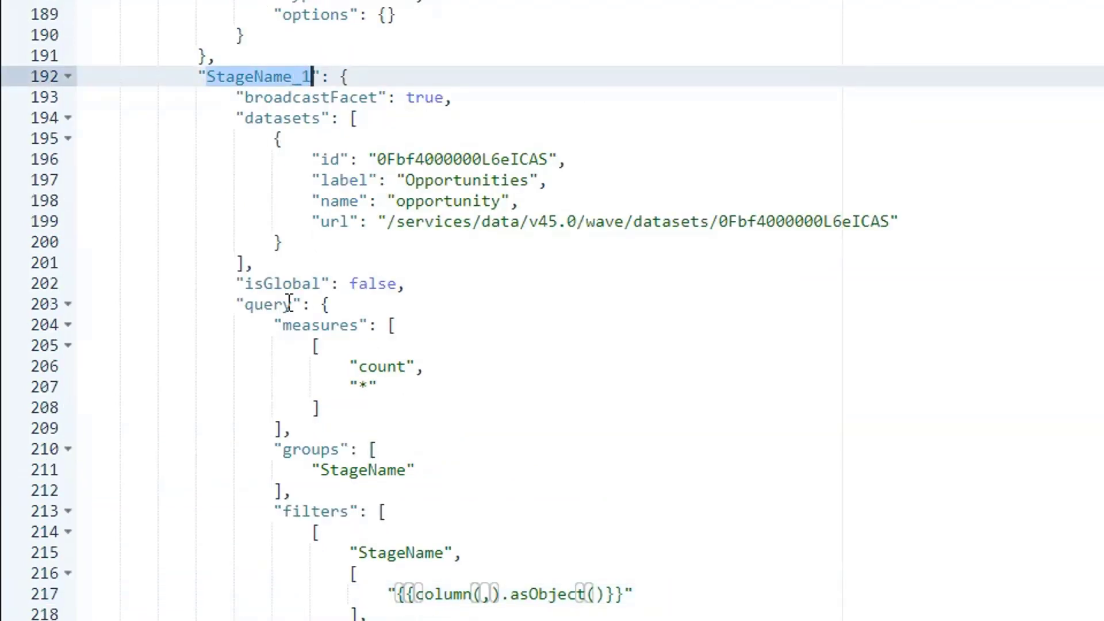
pyautogui.scroll(-3, 289, 304)
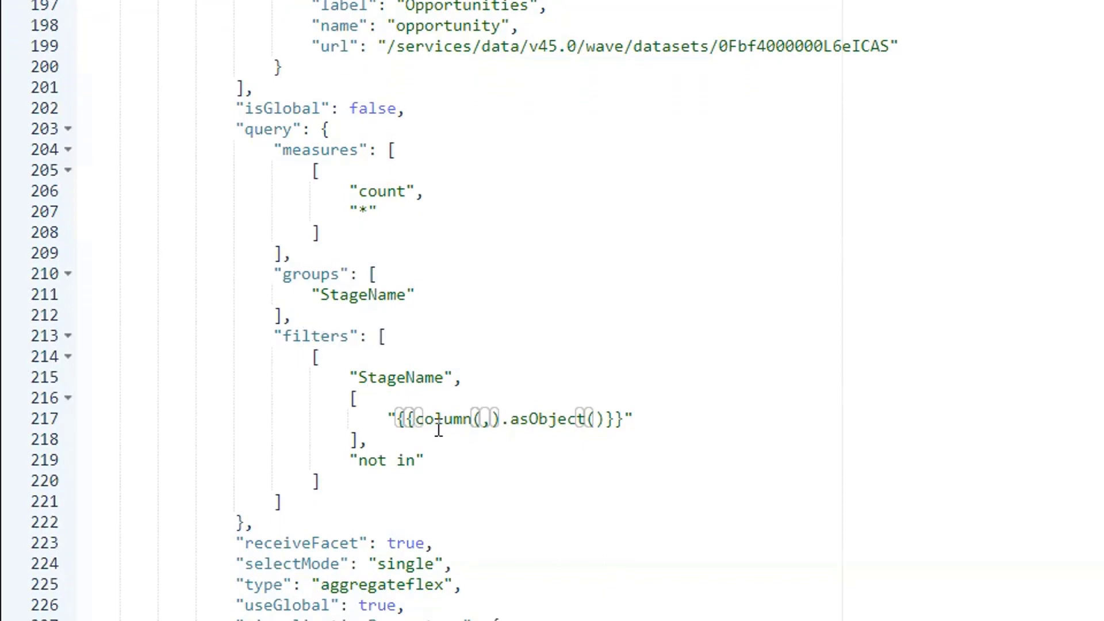
pyautogui.click(486, 418)
pyautogui.hotkey('ctrl', 'v')
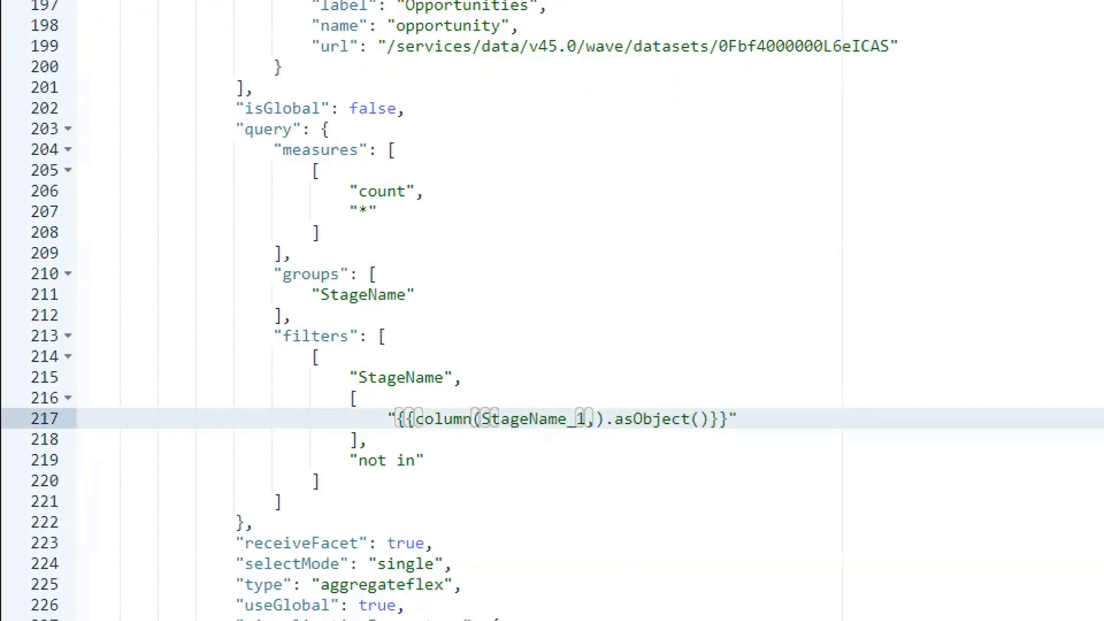
pyautogui.press('BackSpace')
pyautogui.write('2.result,')
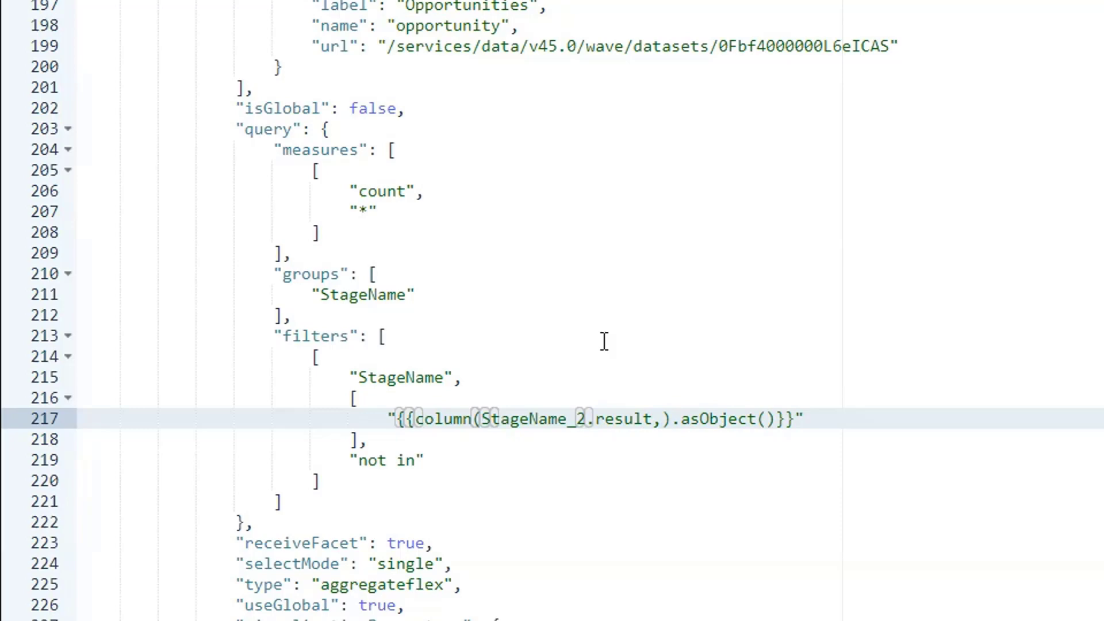
pyautogui.write('[\\')
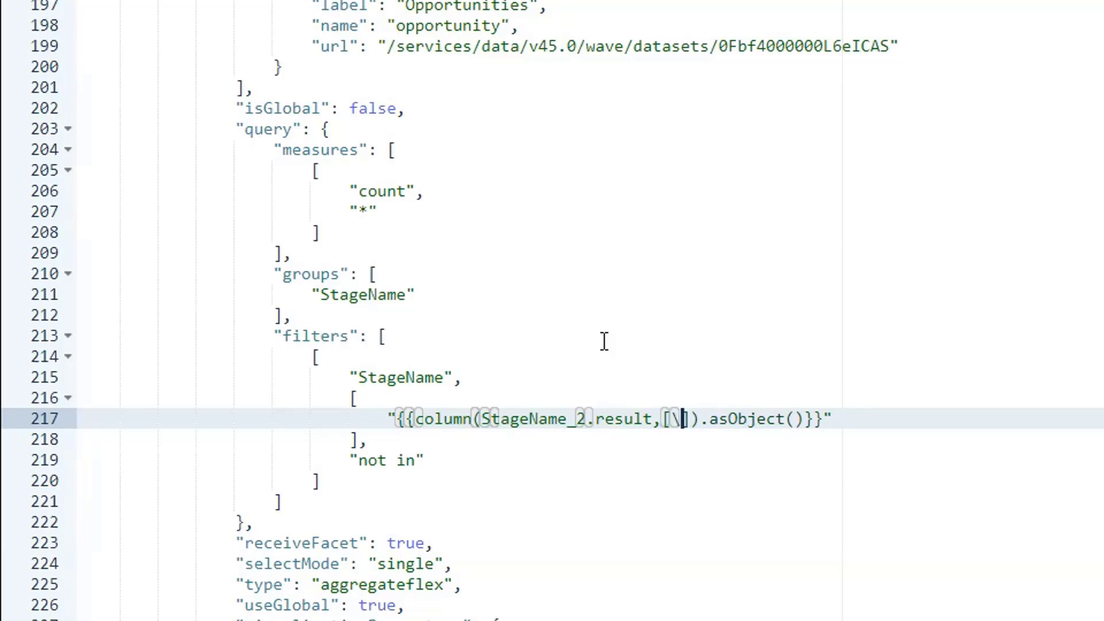
pyautogui.write('"')
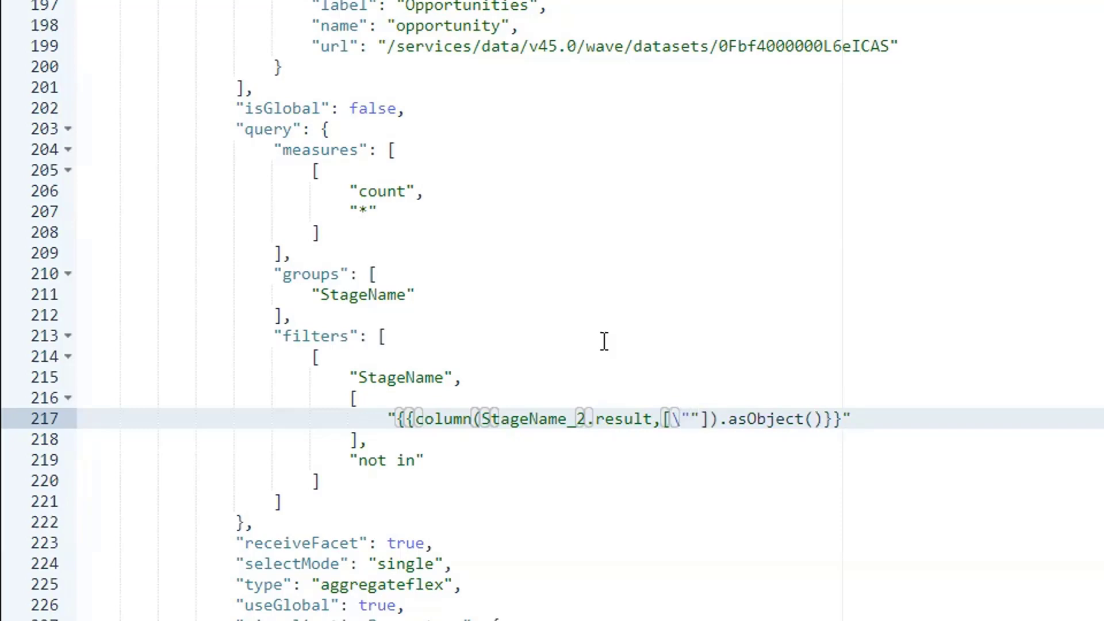
pyautogui.write('StageName')
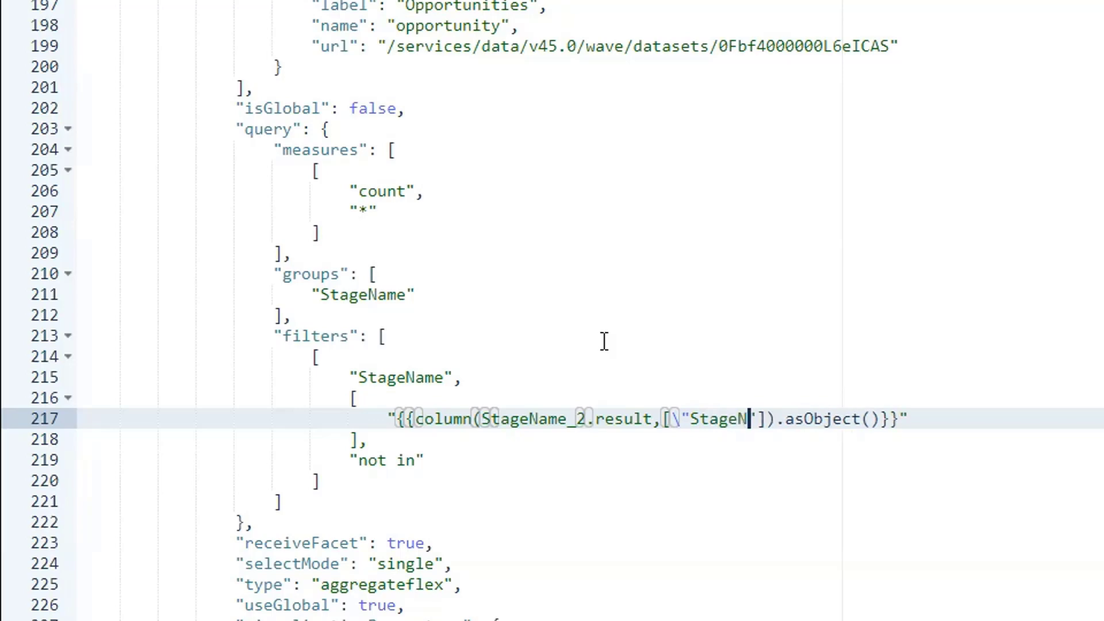
pyautogui.write('\\')
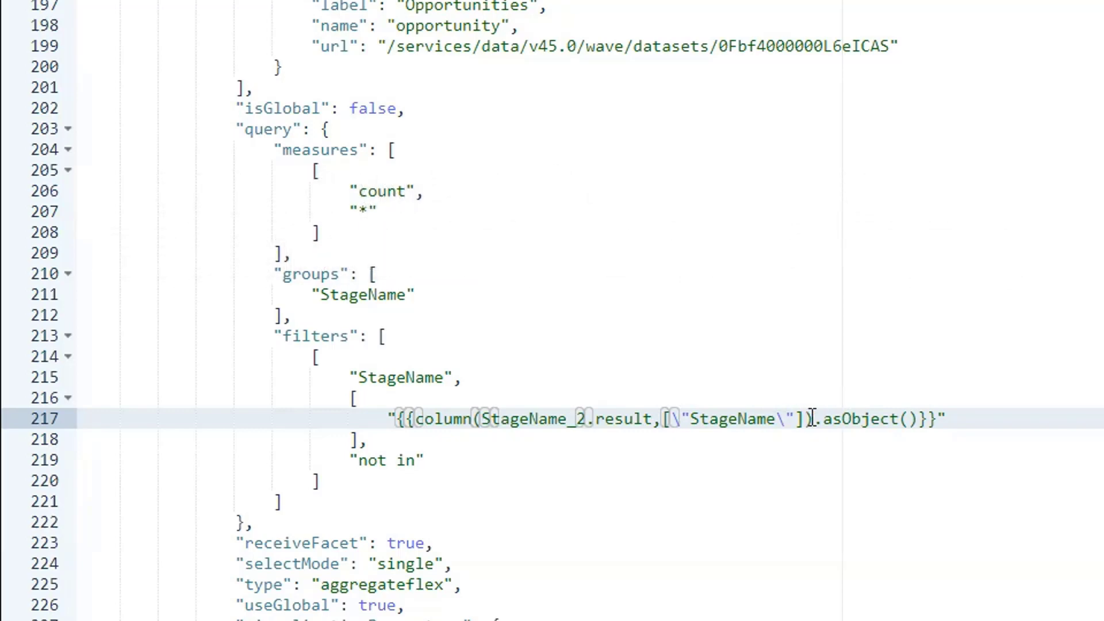
# Review the binding's result and StageName arguments and where the filters block closes.
pyautogui.moveTo(796, 419); pyautogui.dragTo(665, 417)
pyautogui.click(692, 422)
pyautogui.moveTo(690, 419); pyautogui.dragTo(671, 419)
pyautogui.click(727, 497)
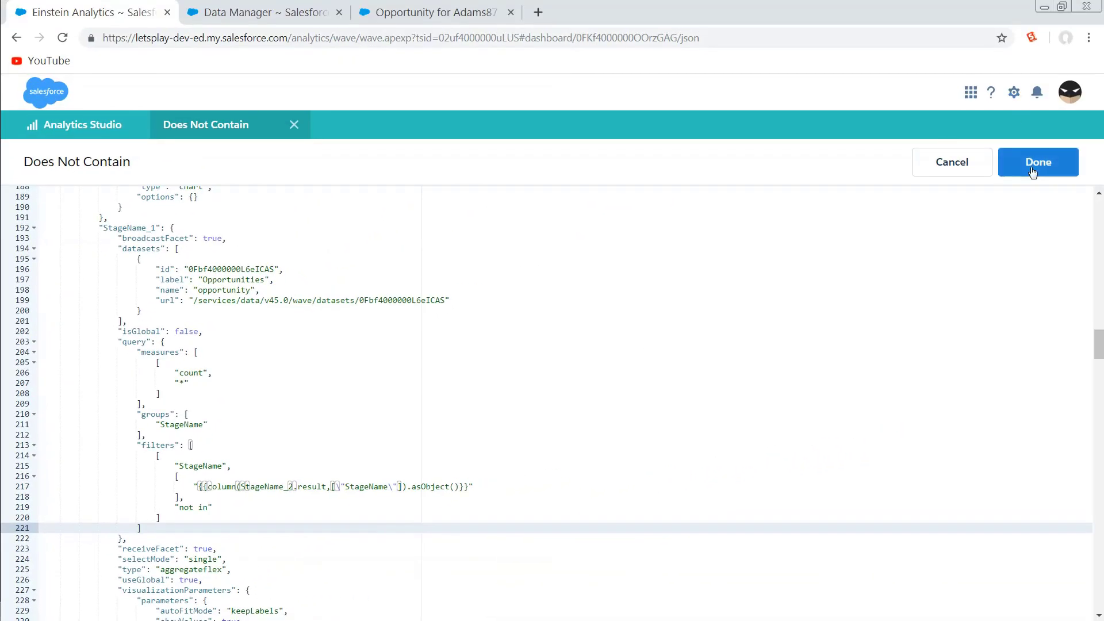
# Apply the JSON, view the chart's step error details, and dismiss the warning.
pyautogui.click(1036, 157)
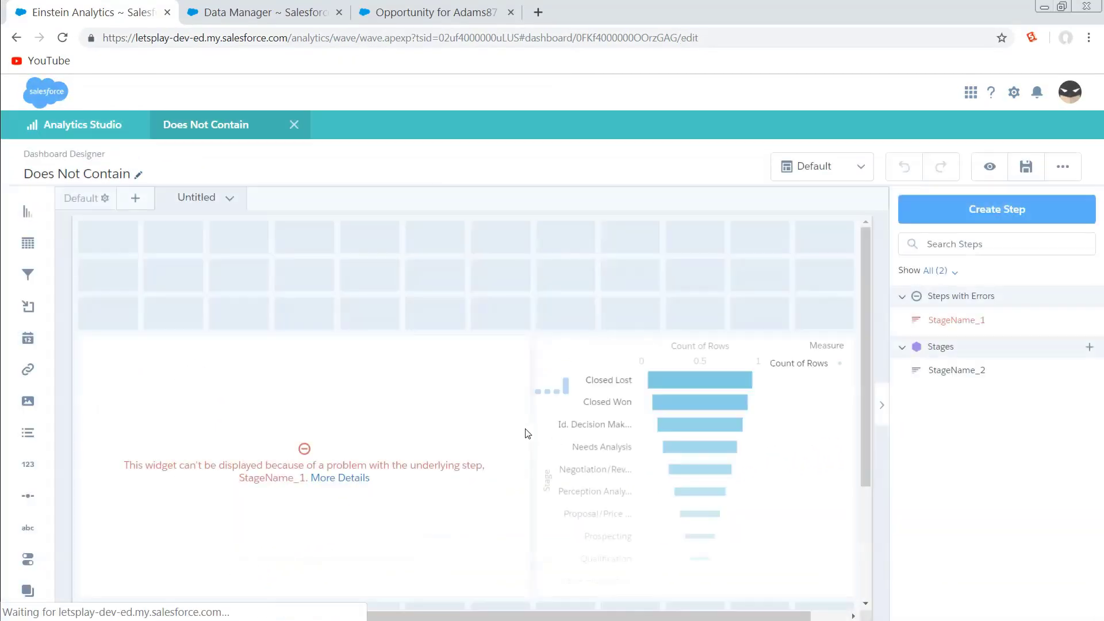
pyautogui.click(343, 477)
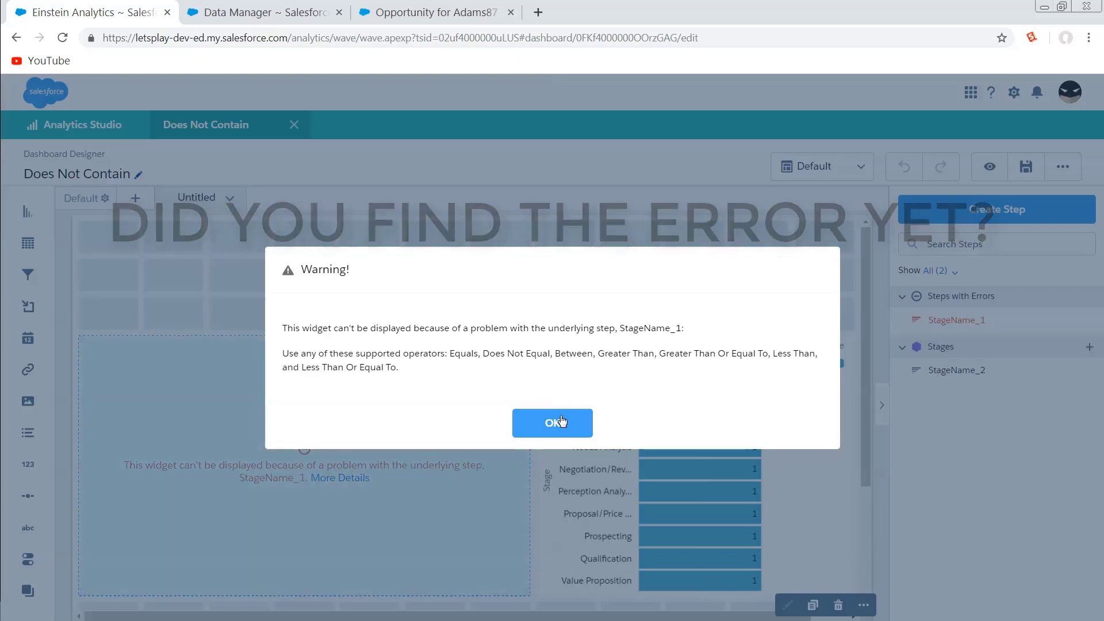
pyautogui.click(562, 422)
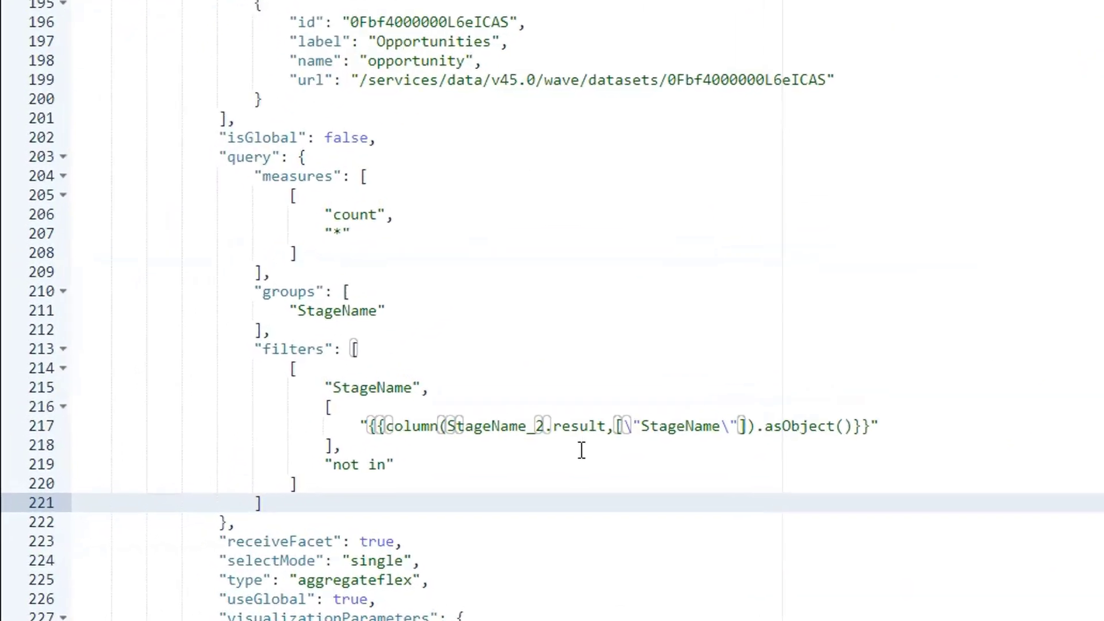
# Delete the square brackets around the StageName_2 binding on lines 217–218 and close the JSON editor.
pyautogui.click(661, 346)
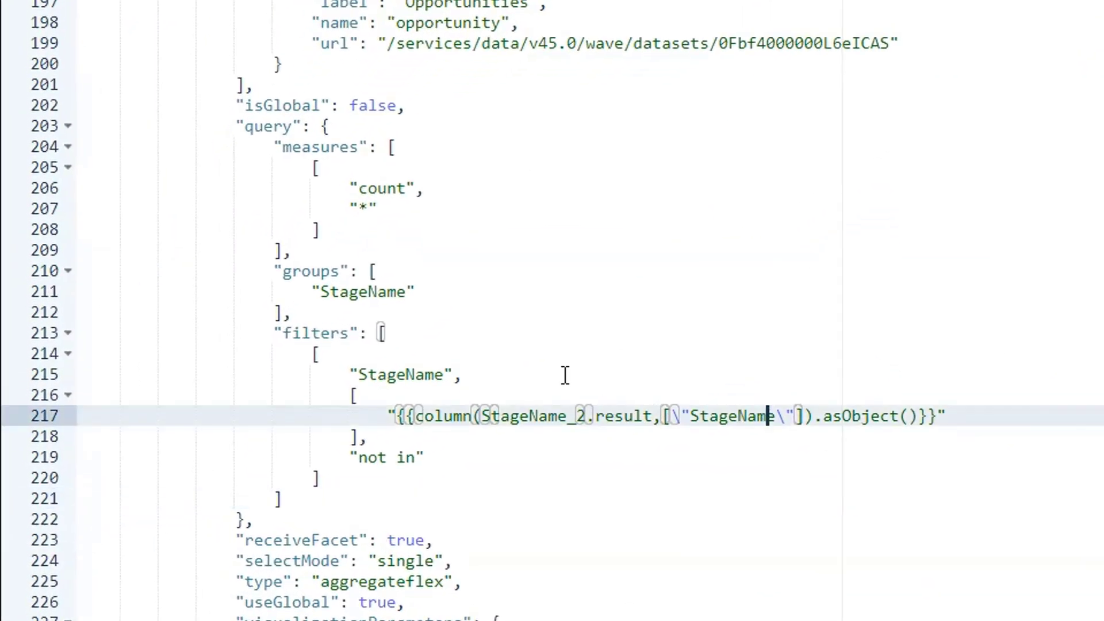
pyautogui.click(358, 438)
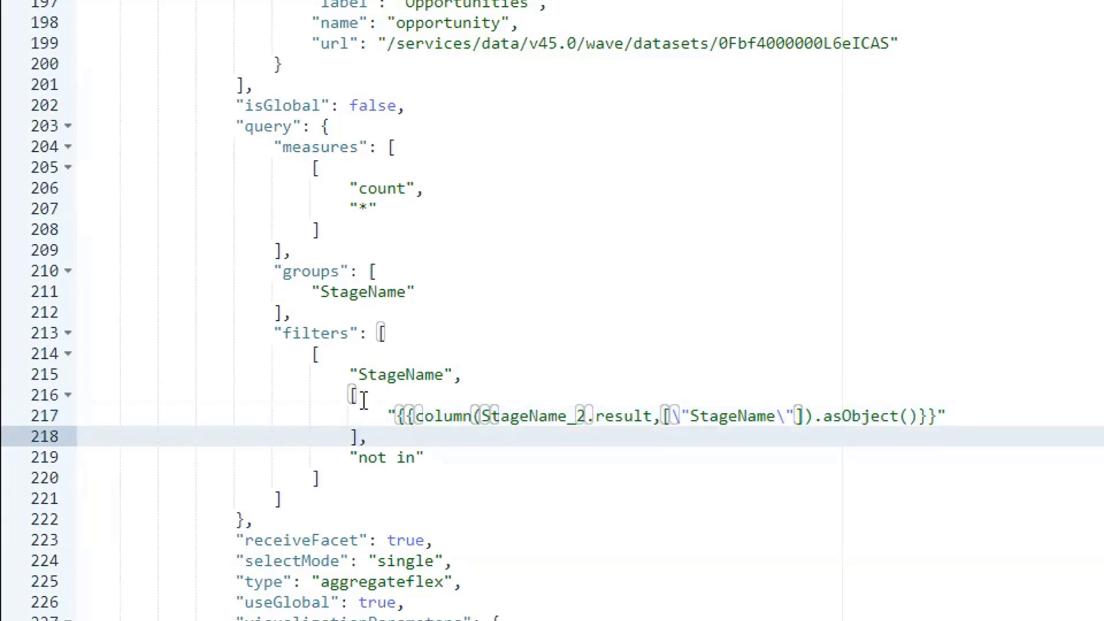
pyautogui.press('BackSpace')
pyautogui.press('Up')
pyautogui.press('Up')
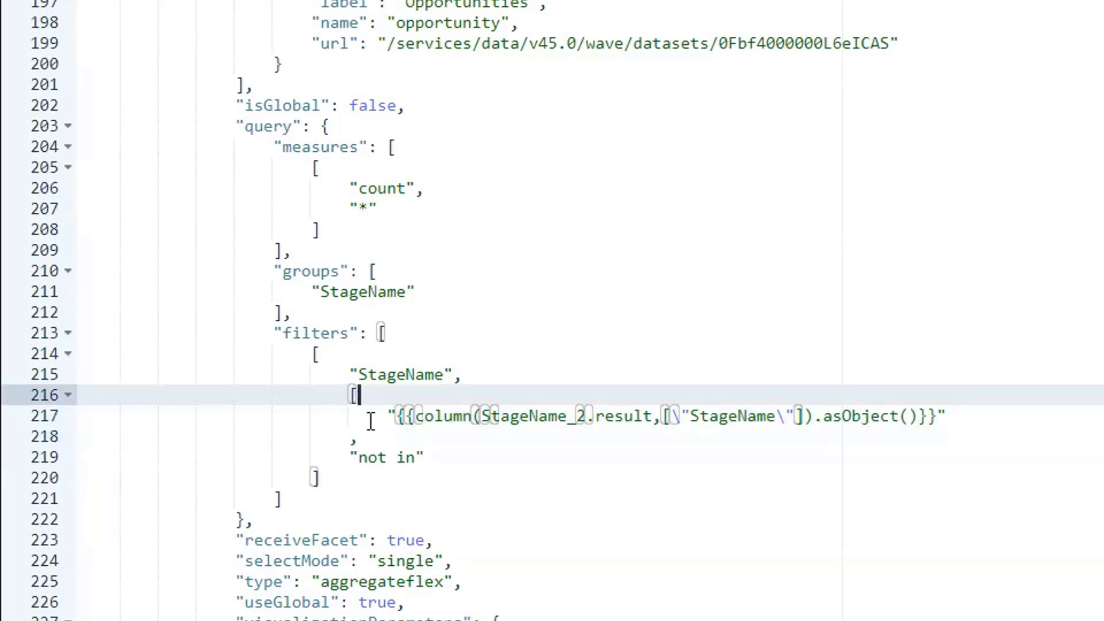
pyautogui.press('Delete')
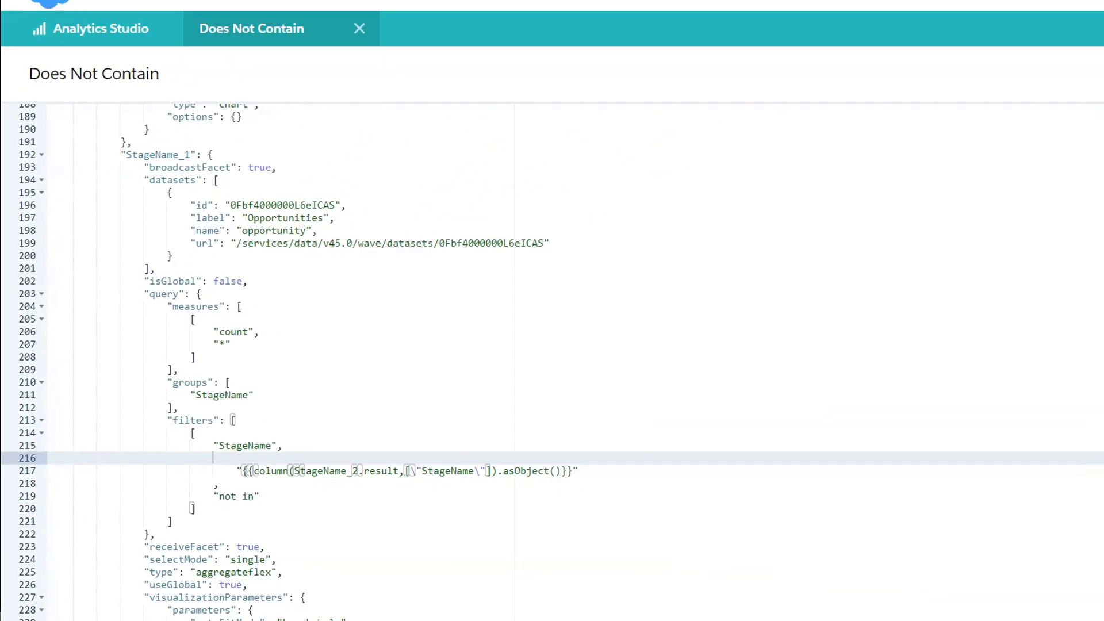
pyautogui.hotkey('ctrl', 'e')
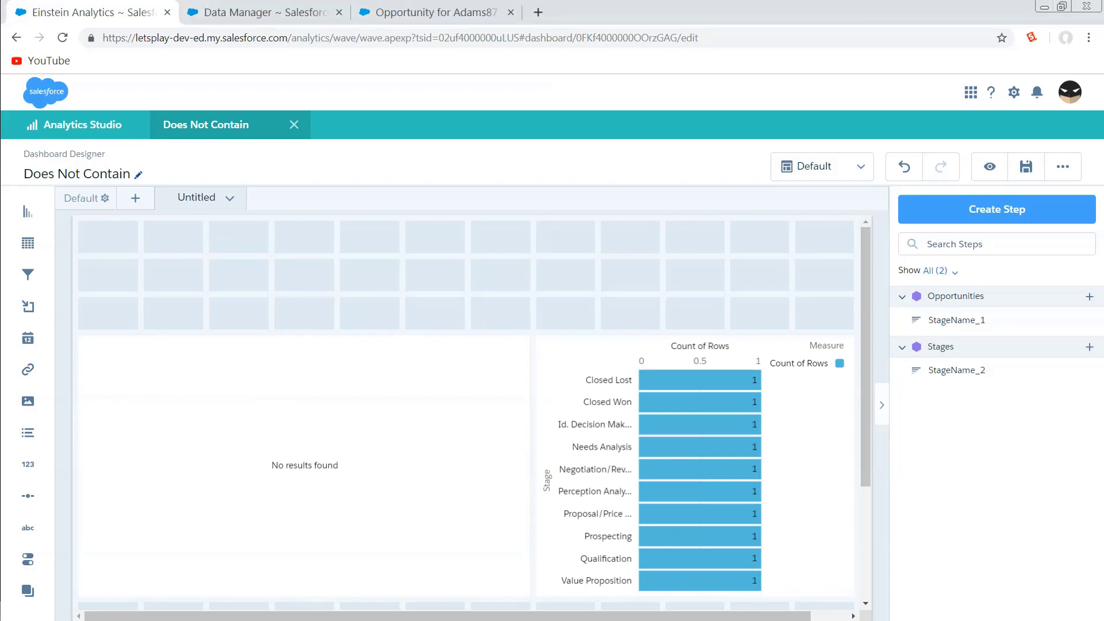
# Add a Filter widget across the top row with a global Stage filter.
pyautogui.moveTo(28, 275); pyautogui.dragTo(156, 256)
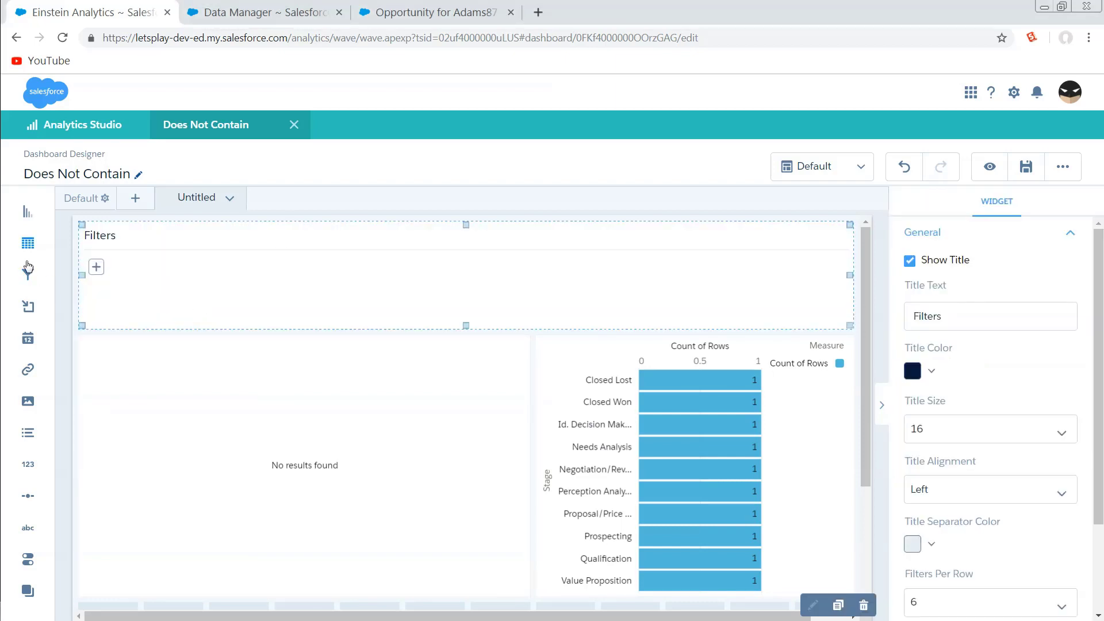
pyautogui.click(96, 267)
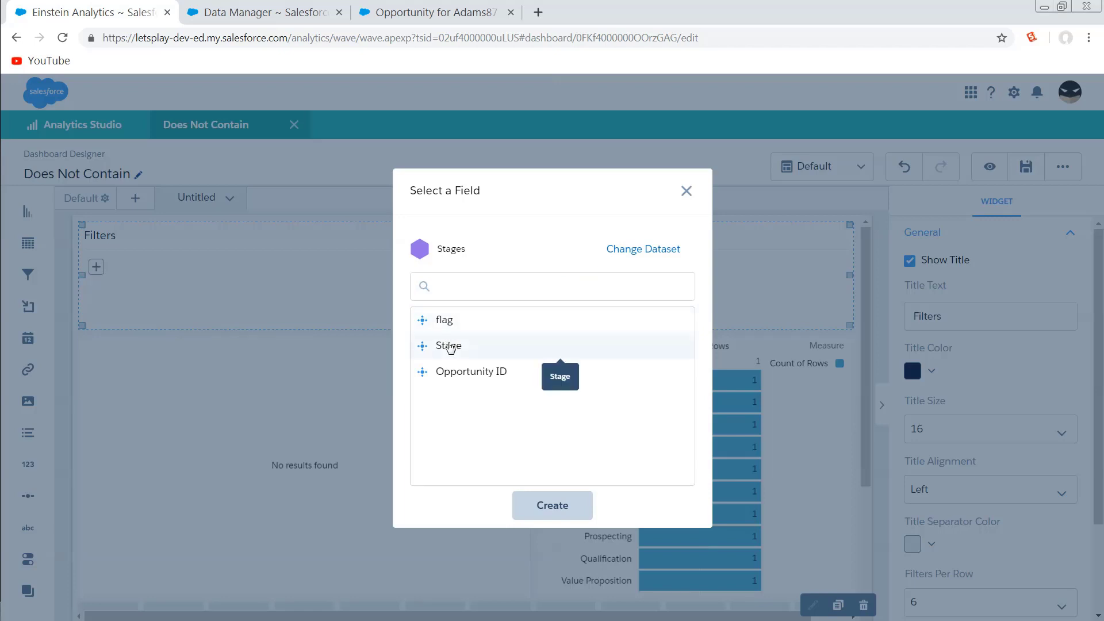
pyautogui.click(555, 348)
pyautogui.click(552, 507)
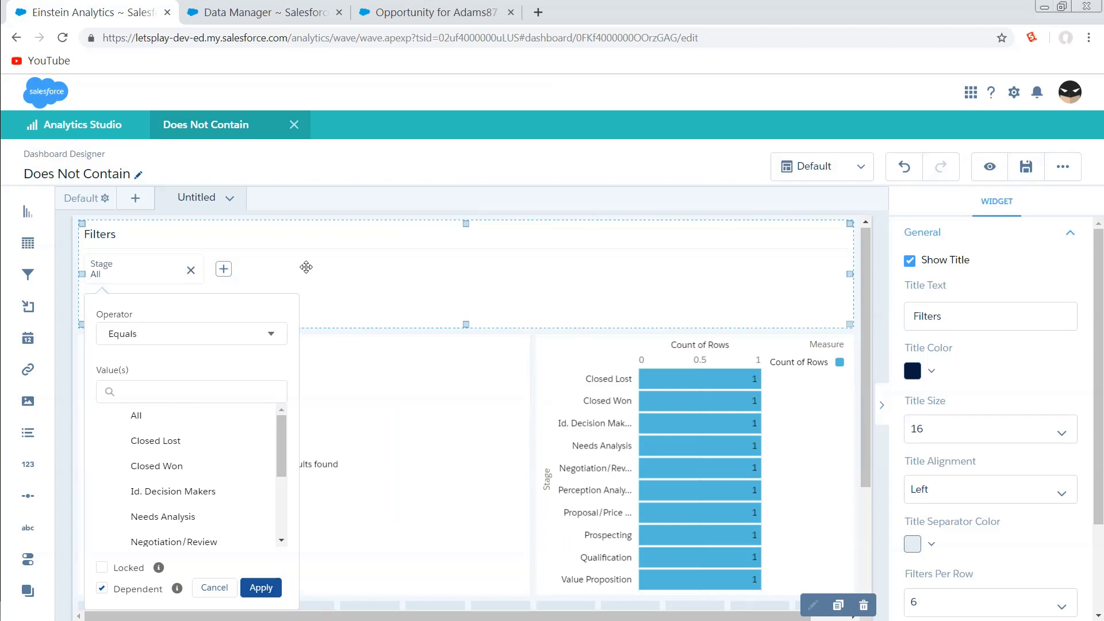
# Test the Stage filter with Equals Closed Lost and Closed Won.
pyautogui.click(214, 339)
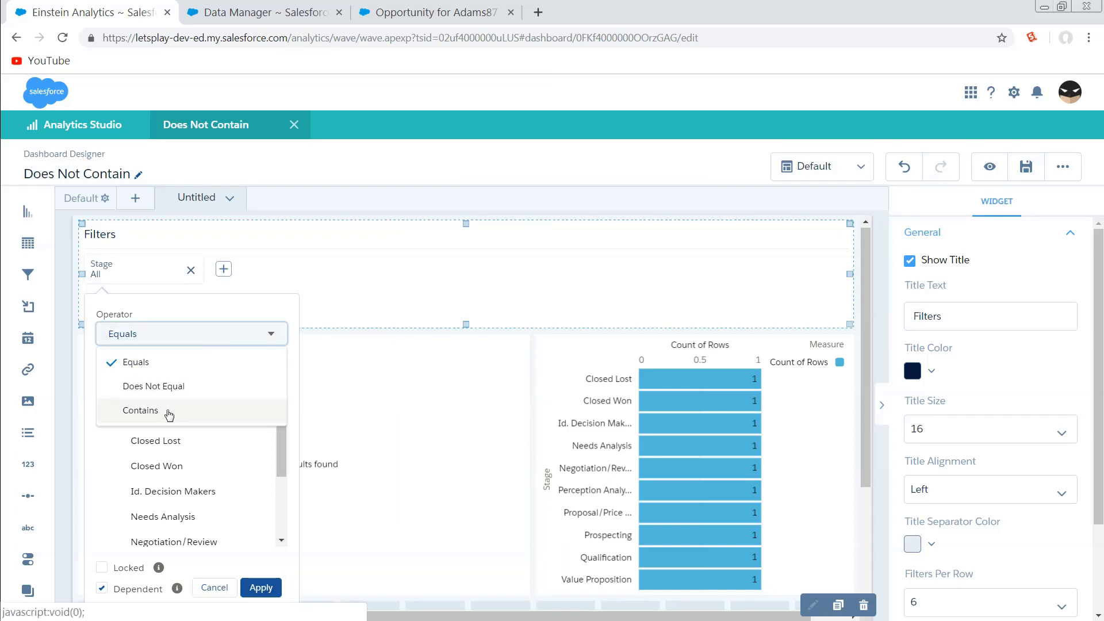
pyautogui.click(171, 334)
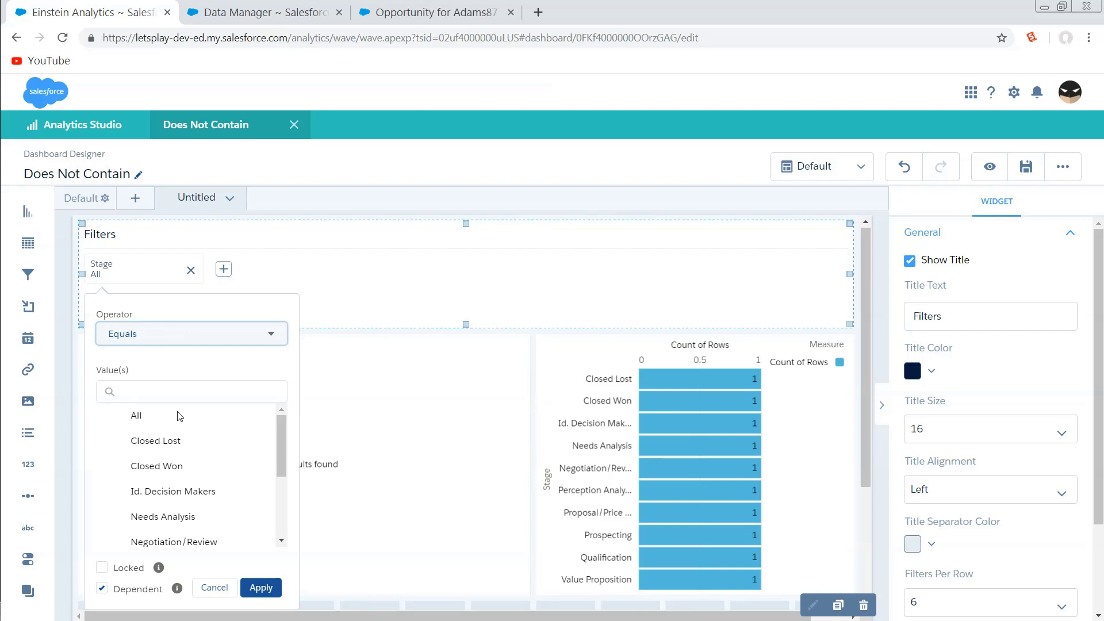
pyautogui.click(174, 447)
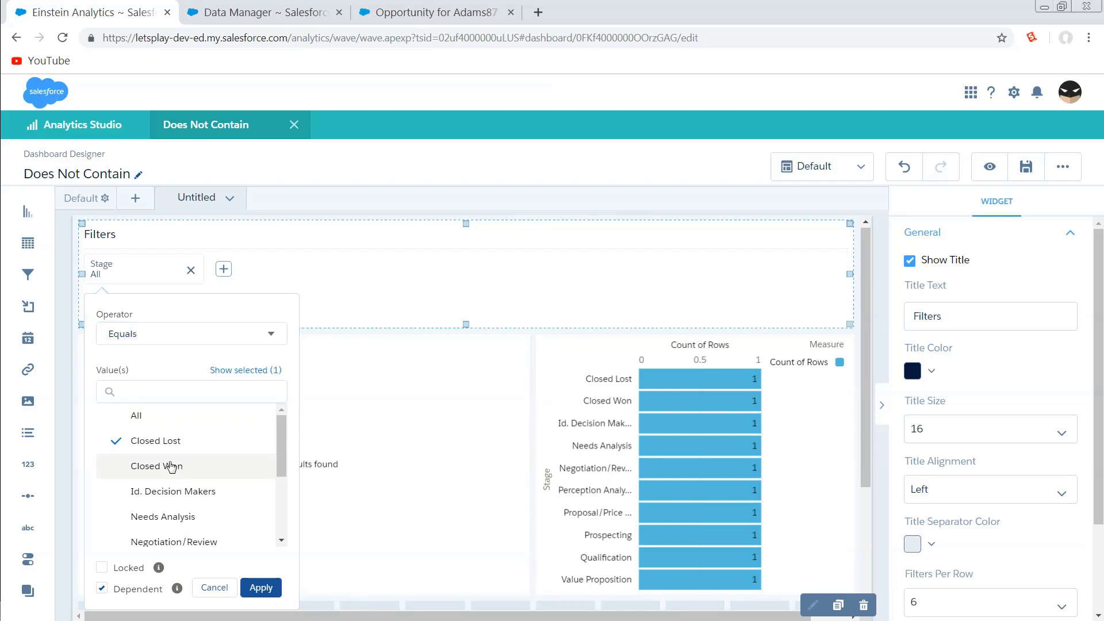
pyautogui.click(171, 466)
pyautogui.click(260, 588)
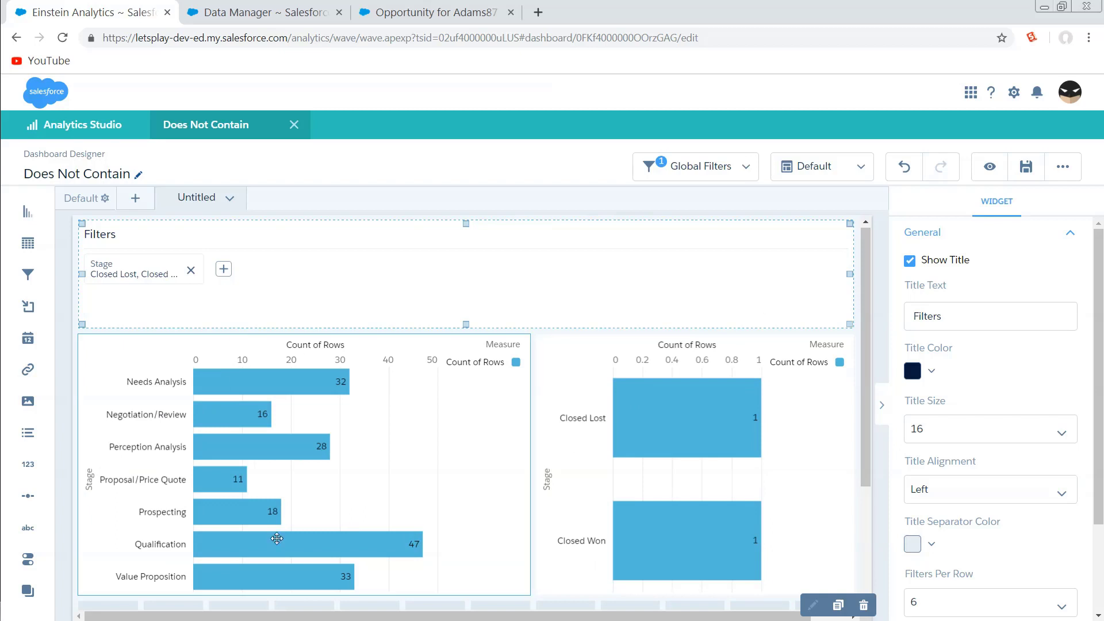
# Reset the Stage filter to All, apply it, and preview the dashboard.
pyautogui.click(141, 275)
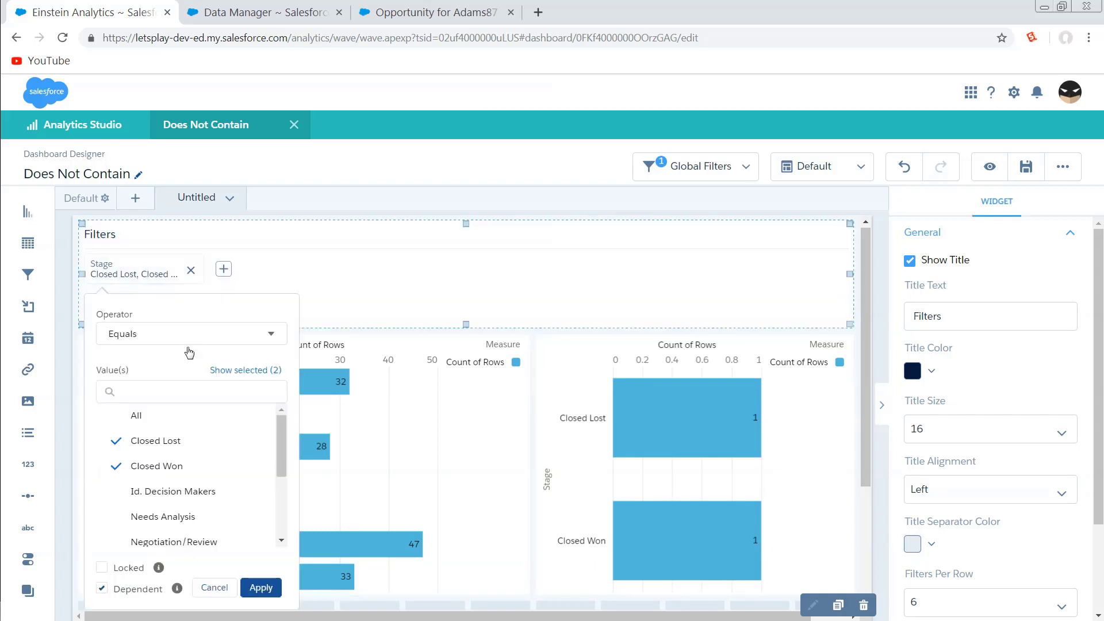
pyautogui.click(111, 423)
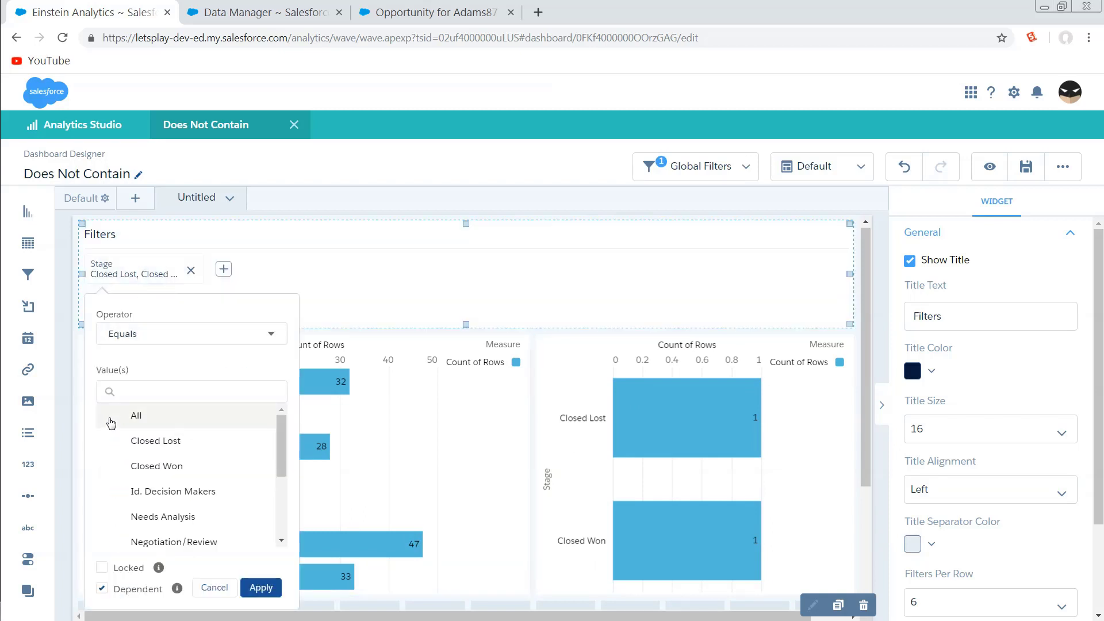
pyautogui.click(260, 587)
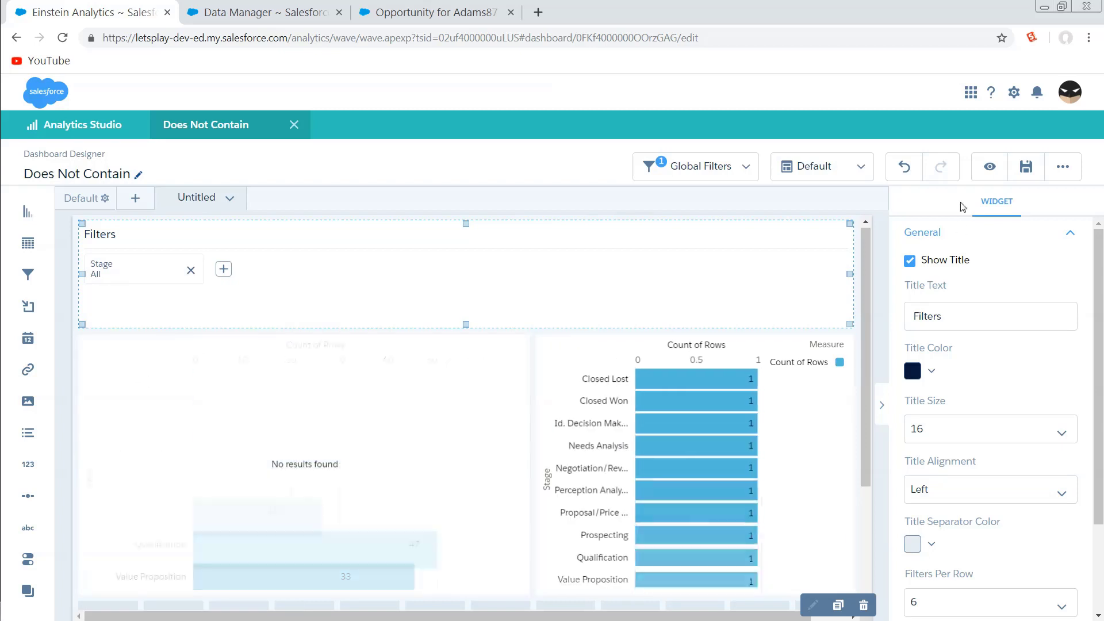
pyautogui.click(996, 166)
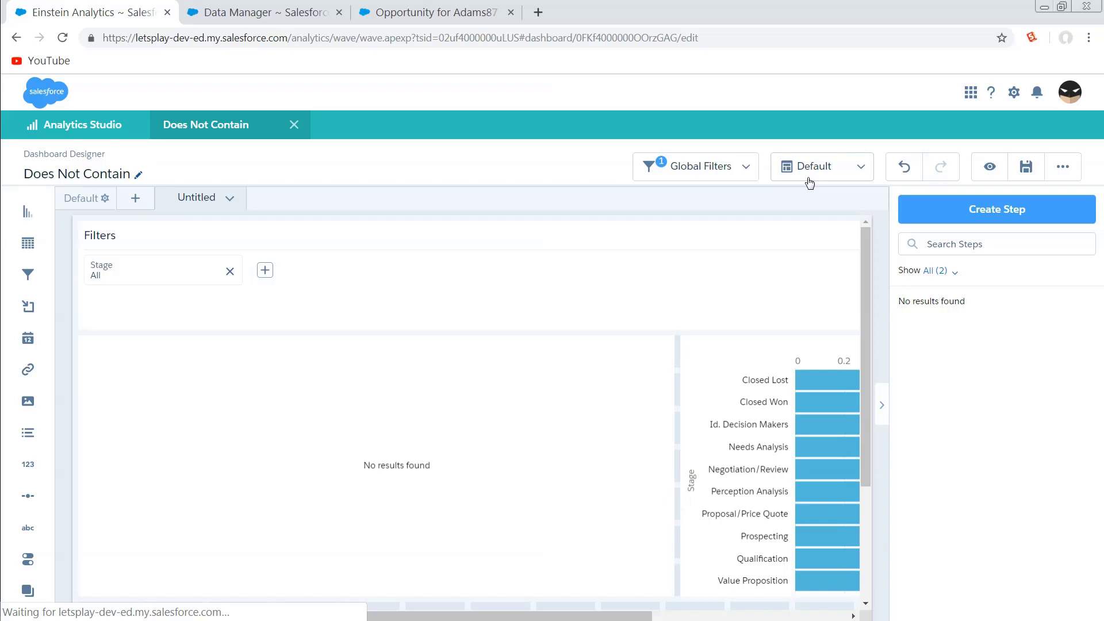
# Set the Stage filter to Contains 'Not these droids', apply, and preview the dashboard.
pyautogui.click(149, 283)
pyautogui.click(127, 333)
pyautogui.click(123, 409)
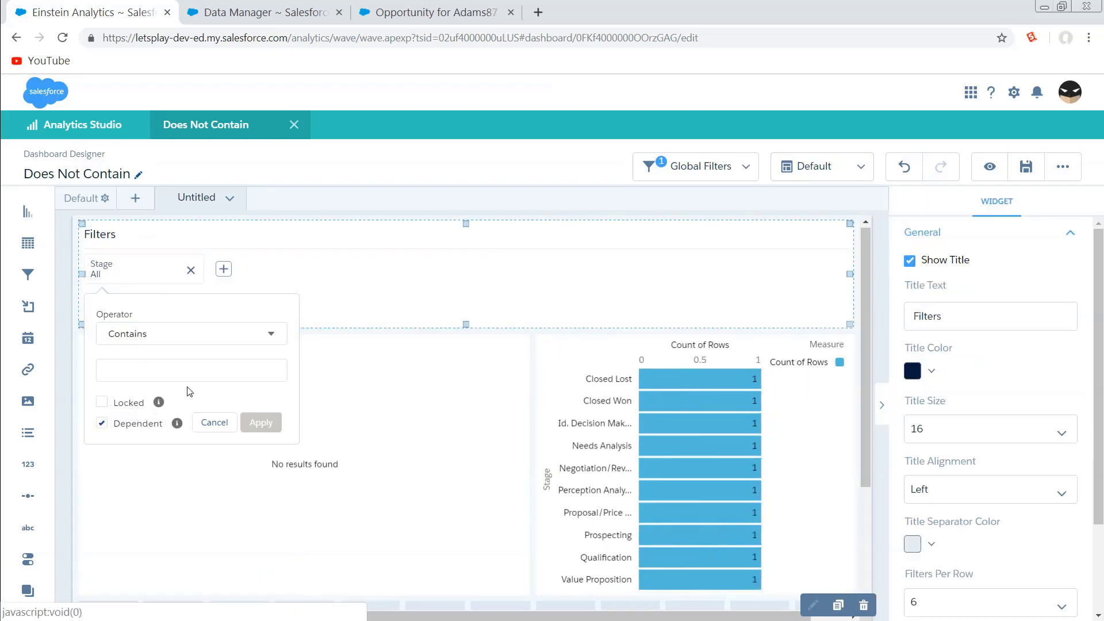
pyautogui.click(177, 372)
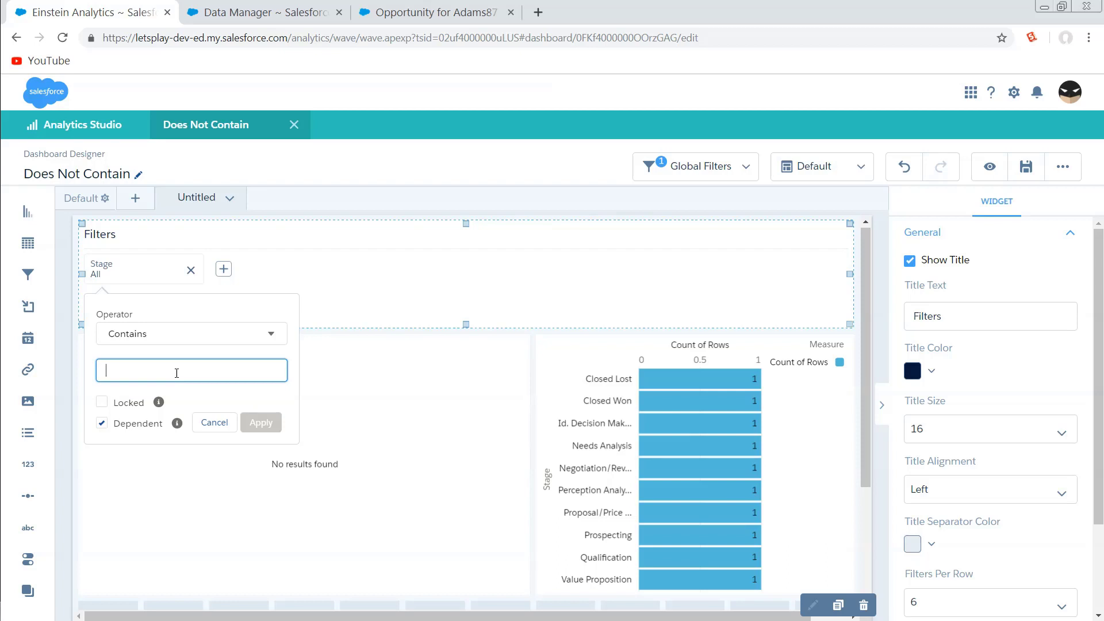
pyautogui.write('Not the')
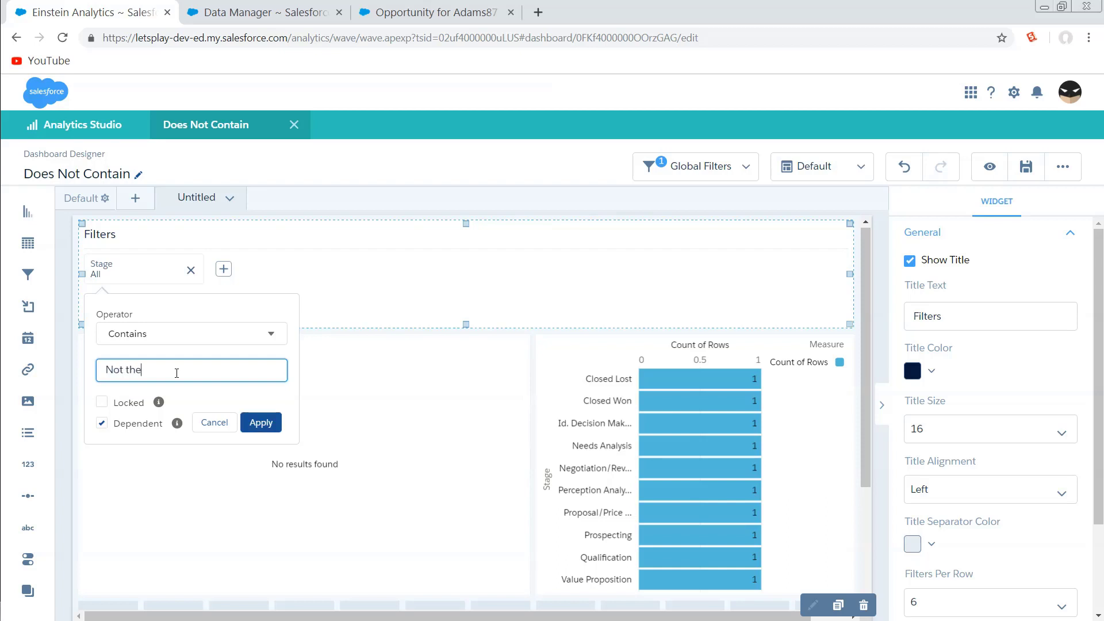
pyautogui.write('se droids')
pyautogui.click(262, 424)
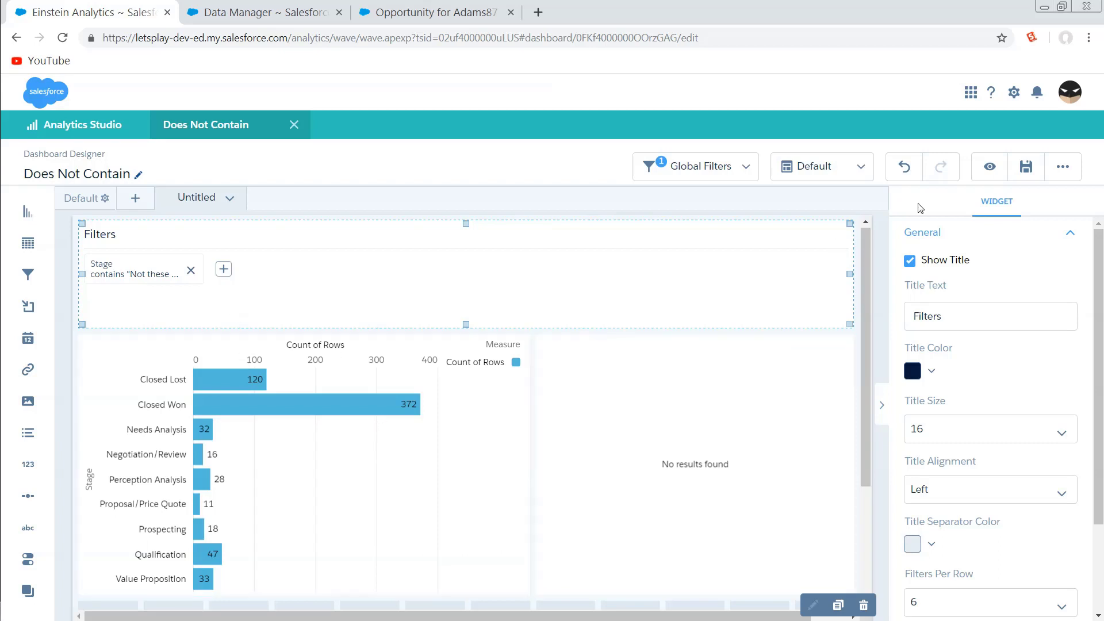
pyautogui.click(990, 166)
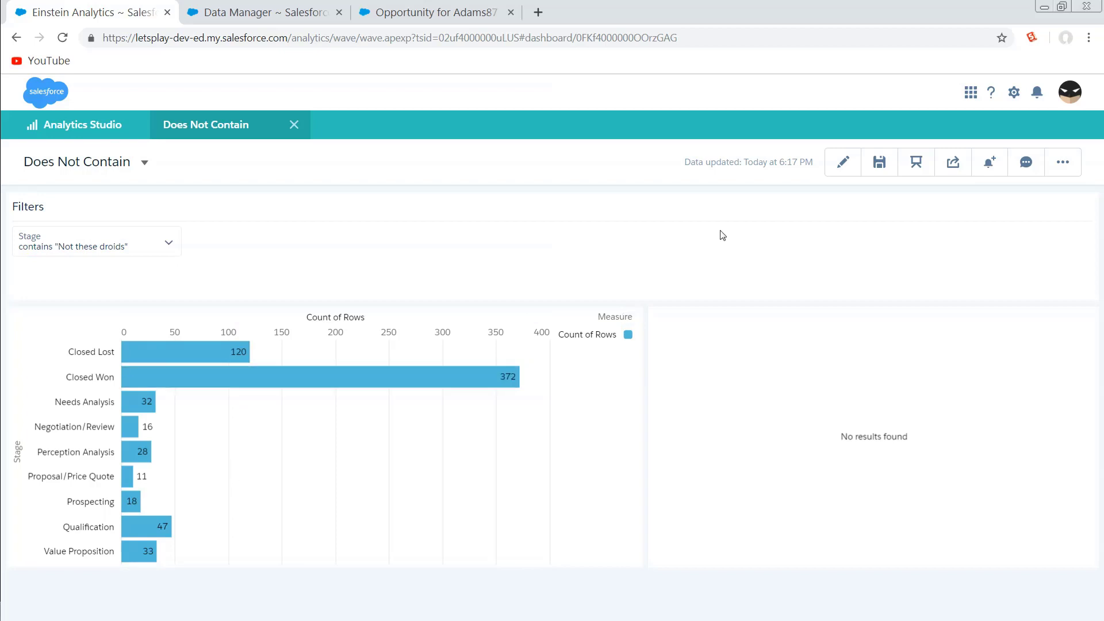
# Delete the empty Stages chart from the dashboard and preview it as a viewer.
pyautogui.click(844, 162)
pyautogui.click(750, 401)
pyautogui.press('Delete')
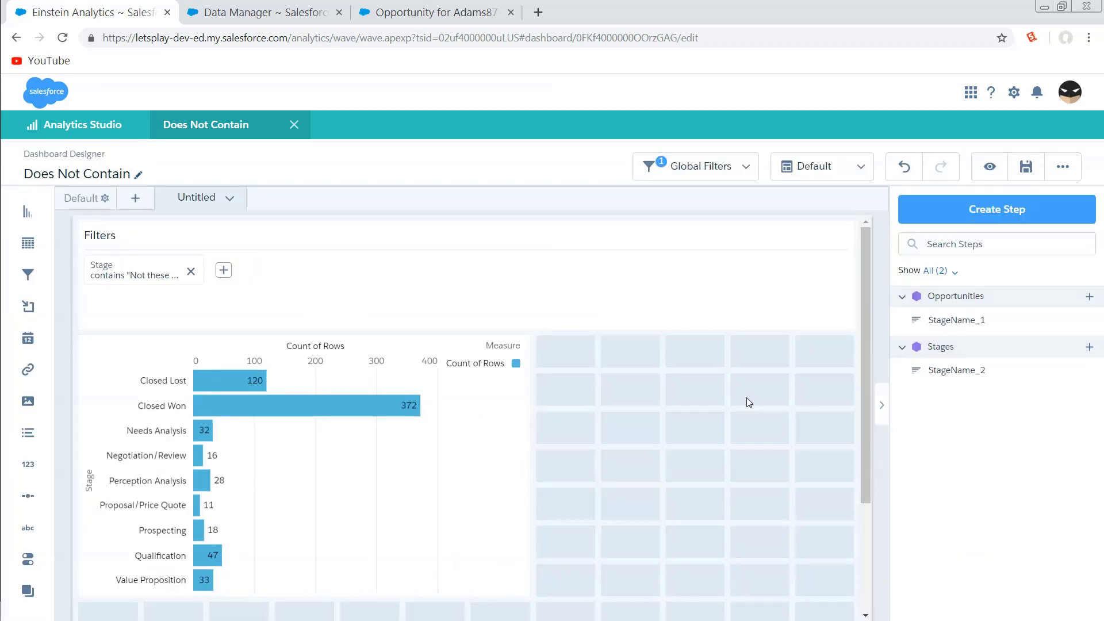
pyautogui.click(991, 163)
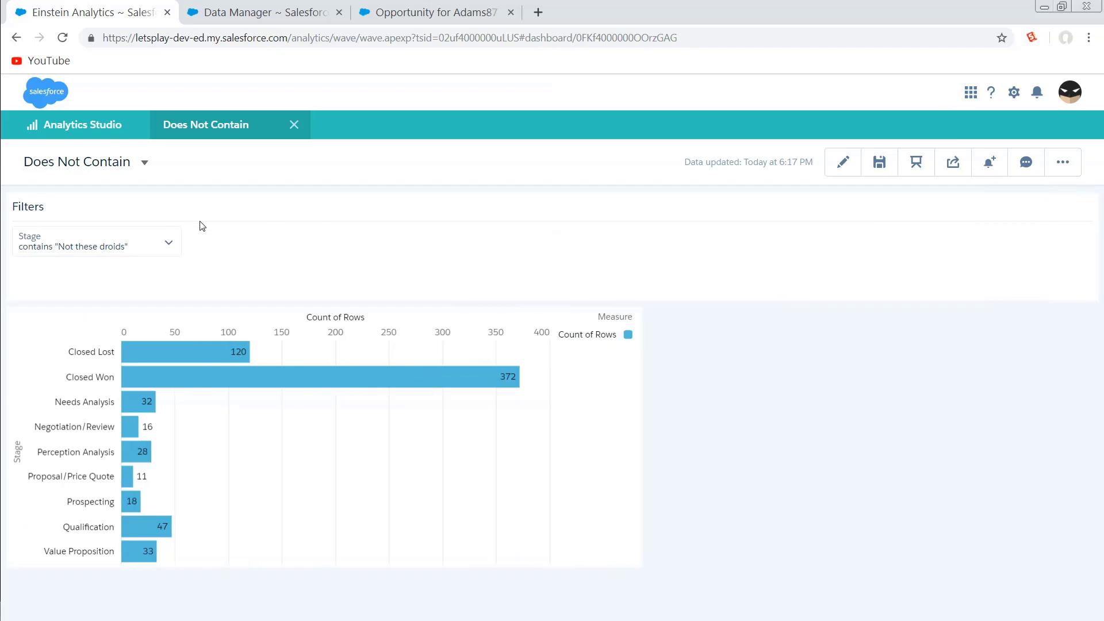
# Set the Stage filter to contain 'pro' and apply it.
pyautogui.click(99, 247)
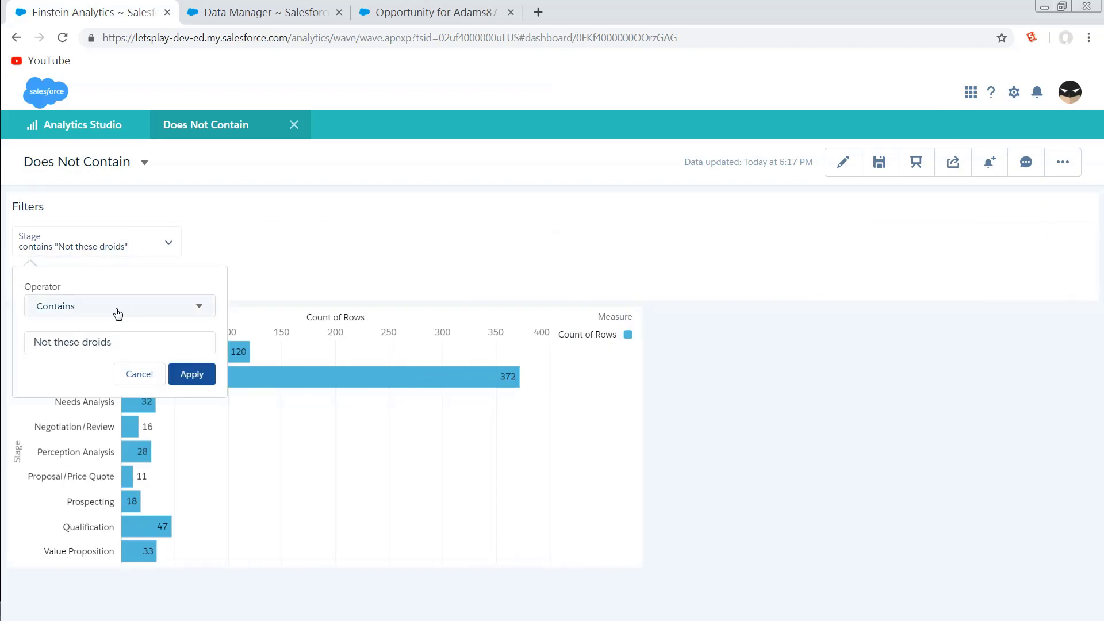
pyautogui.click(424, 502)
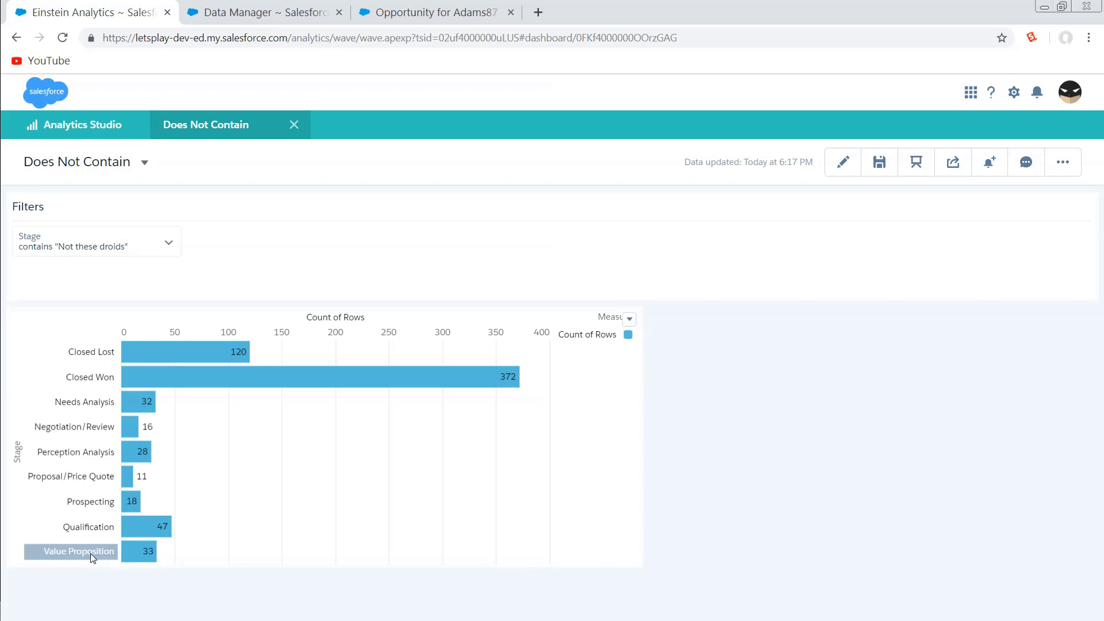
pyautogui.click(80, 233)
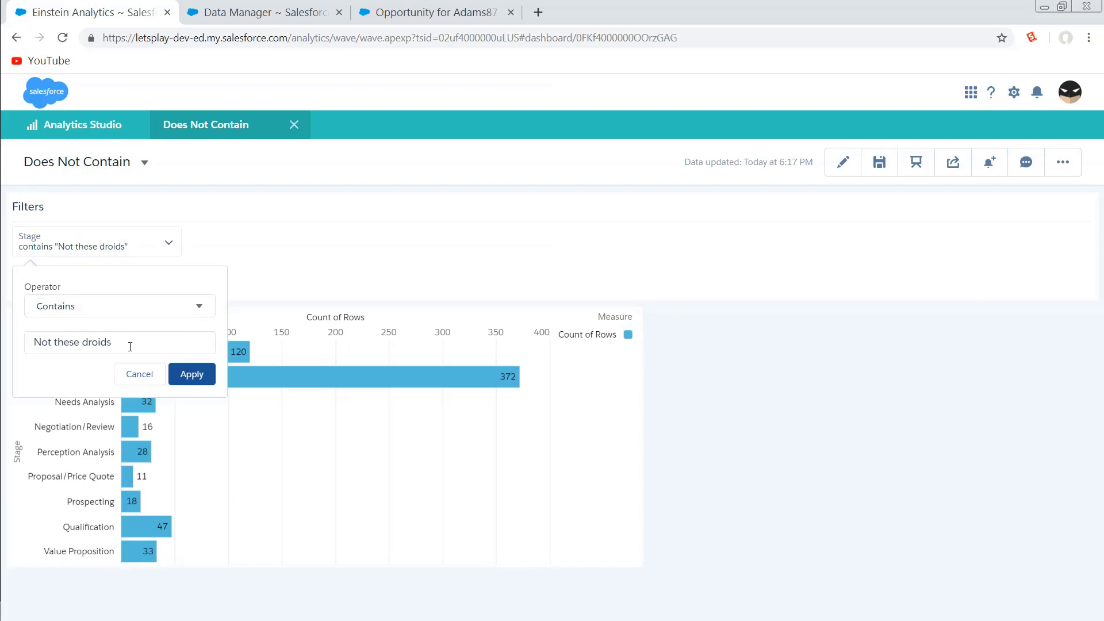
pyautogui.click(94, 343)
pyautogui.write('pro')
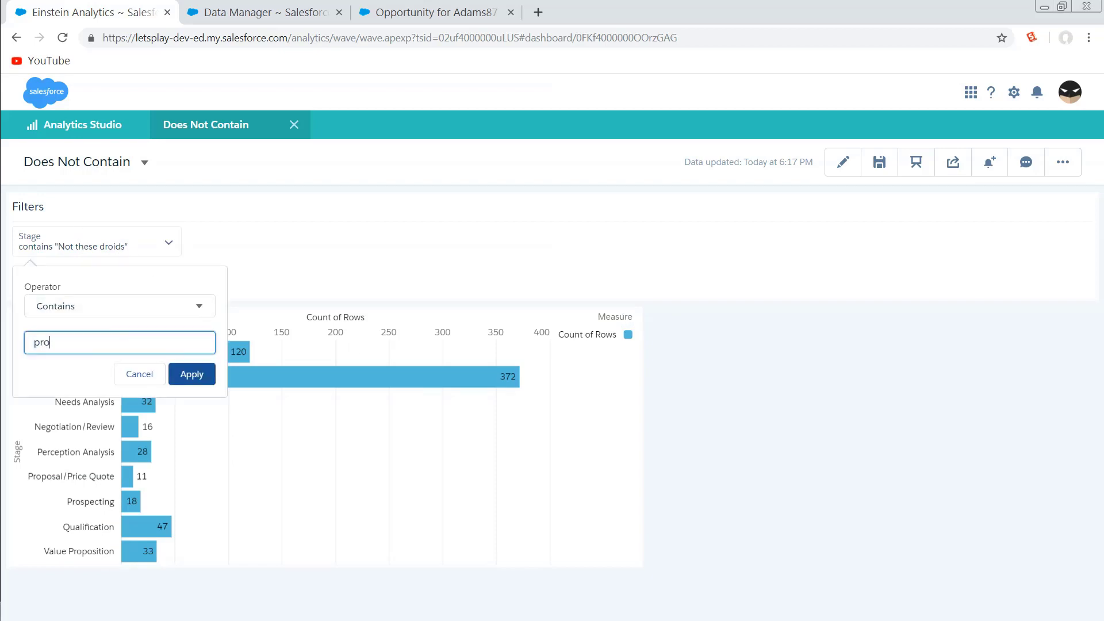
pyautogui.click(193, 376)
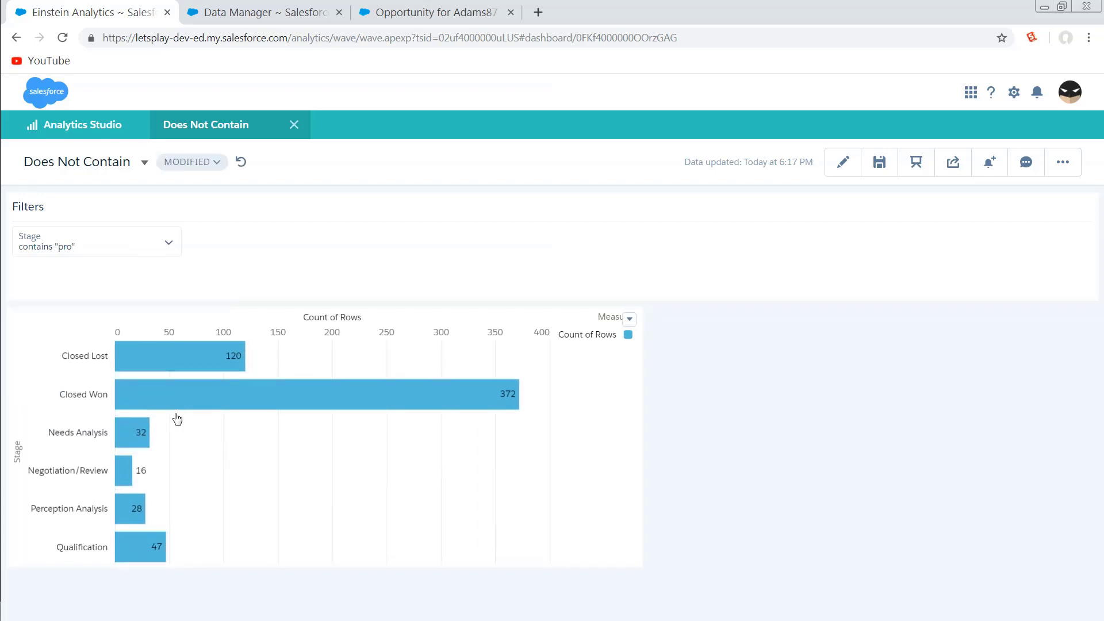
# Change the Stage filter value to 'closed', removing Closed Lost and Closed Won from the chart.
pyautogui.click(105, 253)
pyautogui.doubleClick(42, 342)
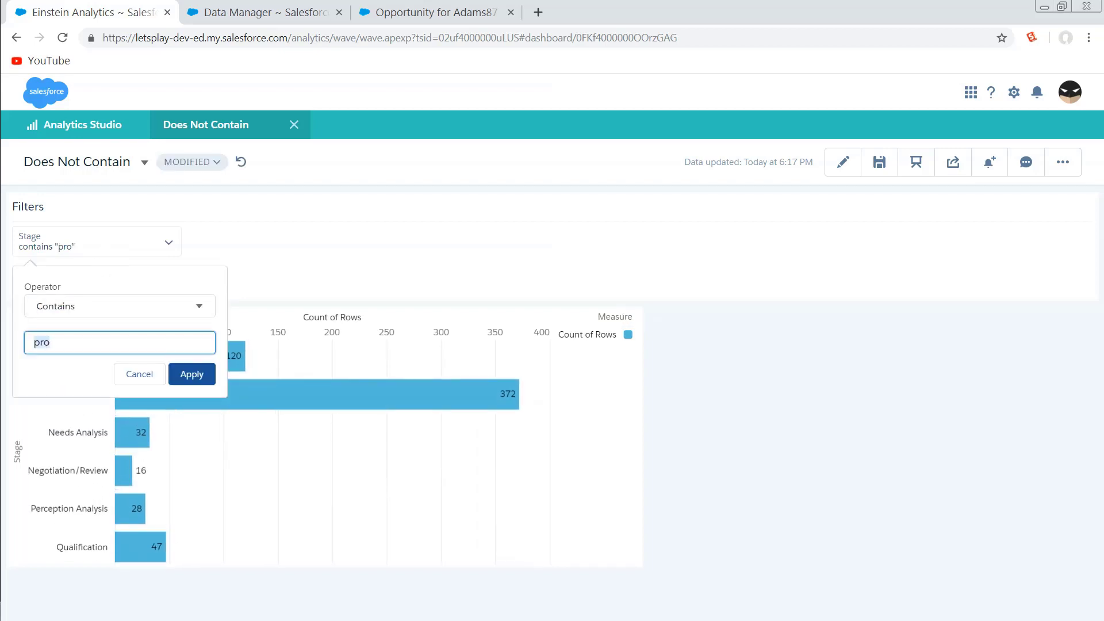
pyautogui.write('closed')
pyautogui.click(192, 374)
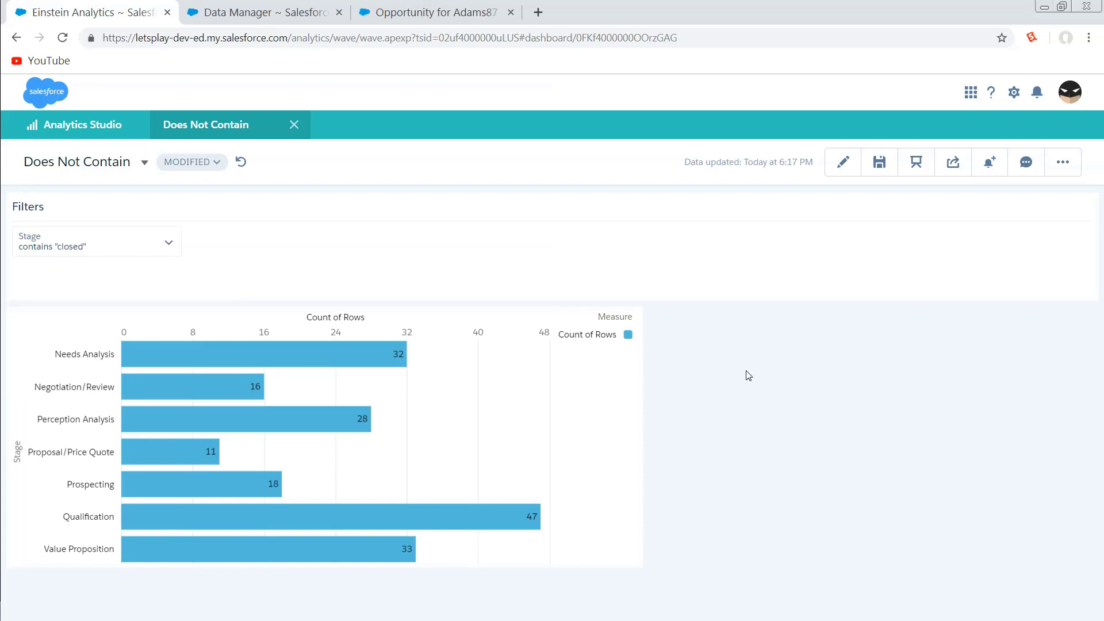